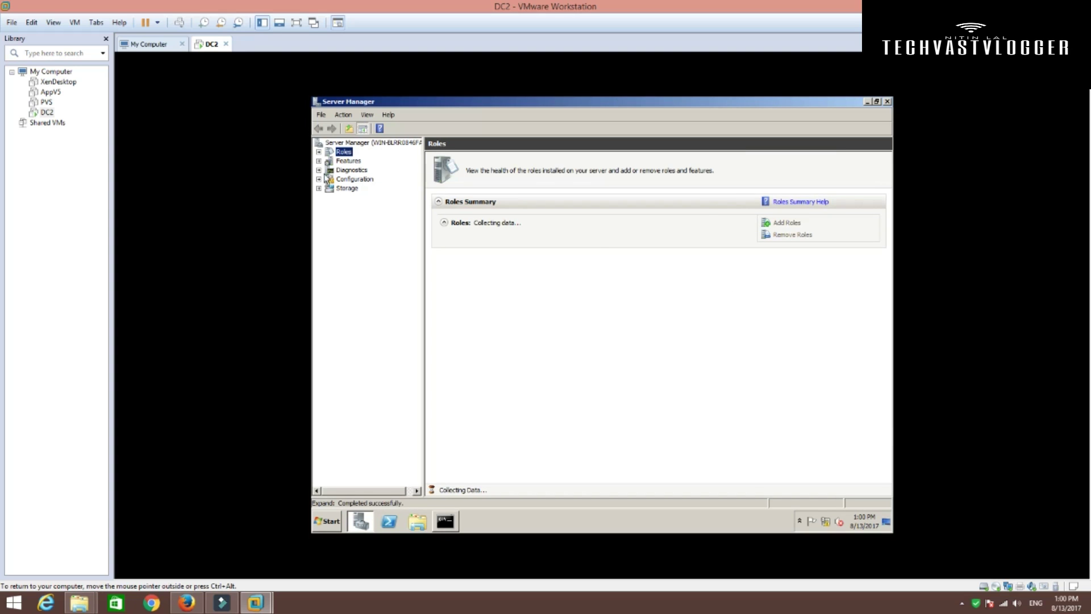
- Start adding the DHCP Server role and accept 192.168.2.2 as its network connection binding
click(762, 225)
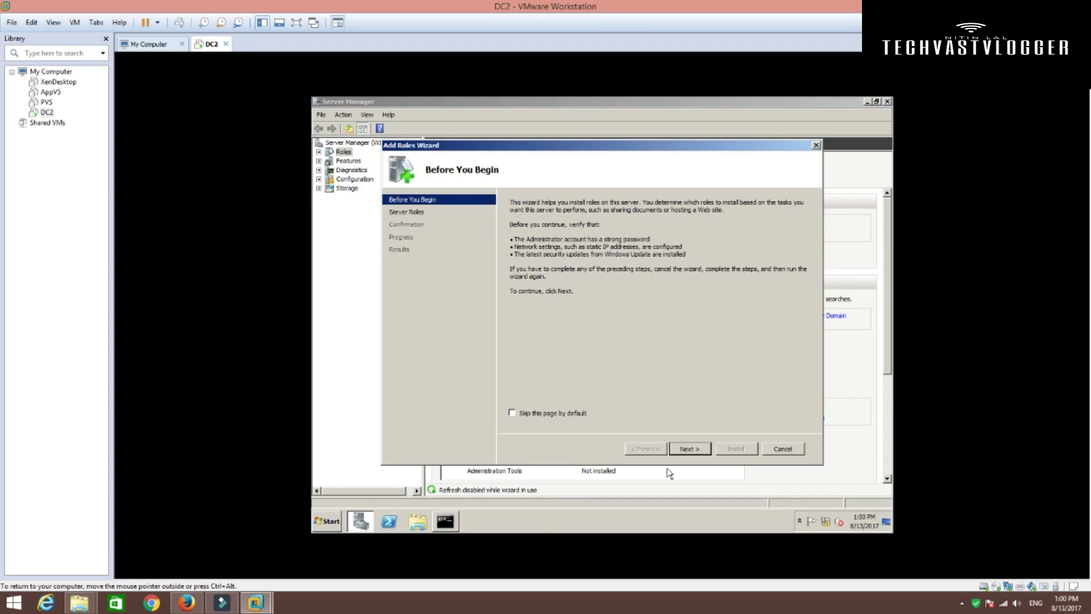
click(694, 449)
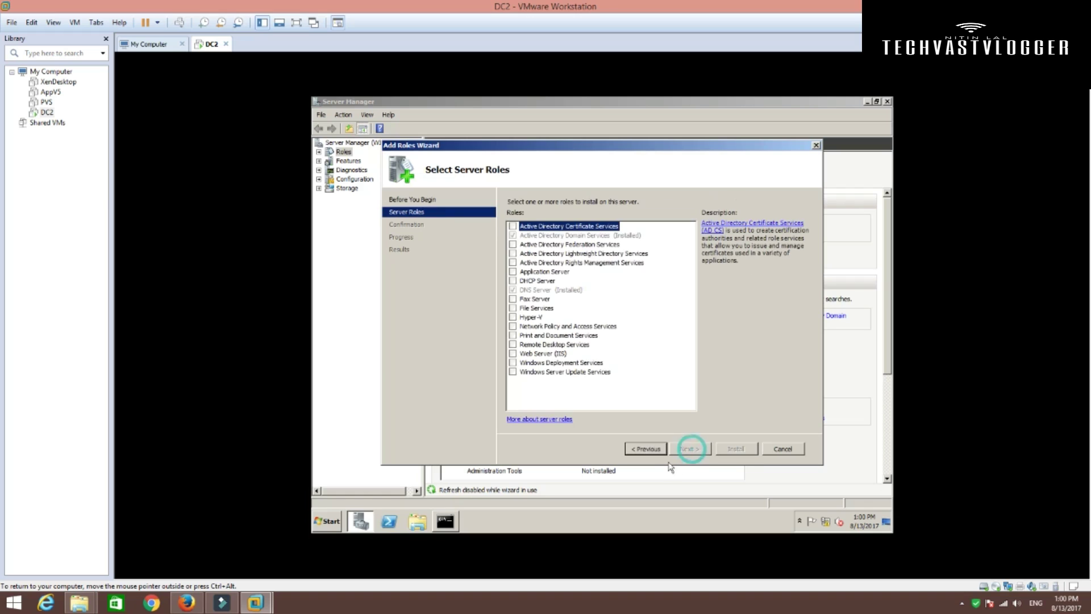
click(514, 282)
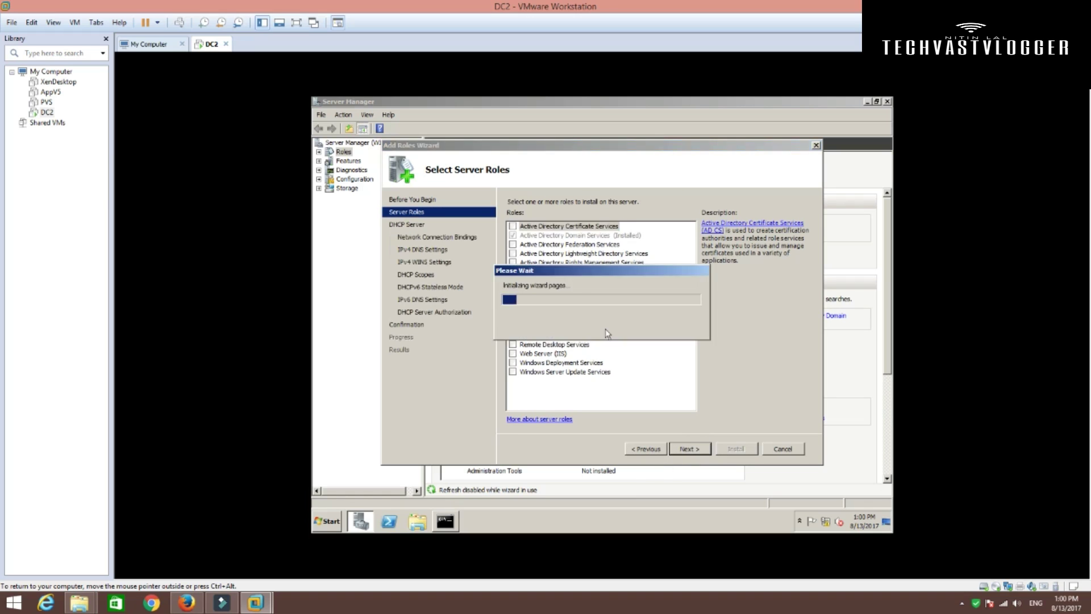
click(695, 449)
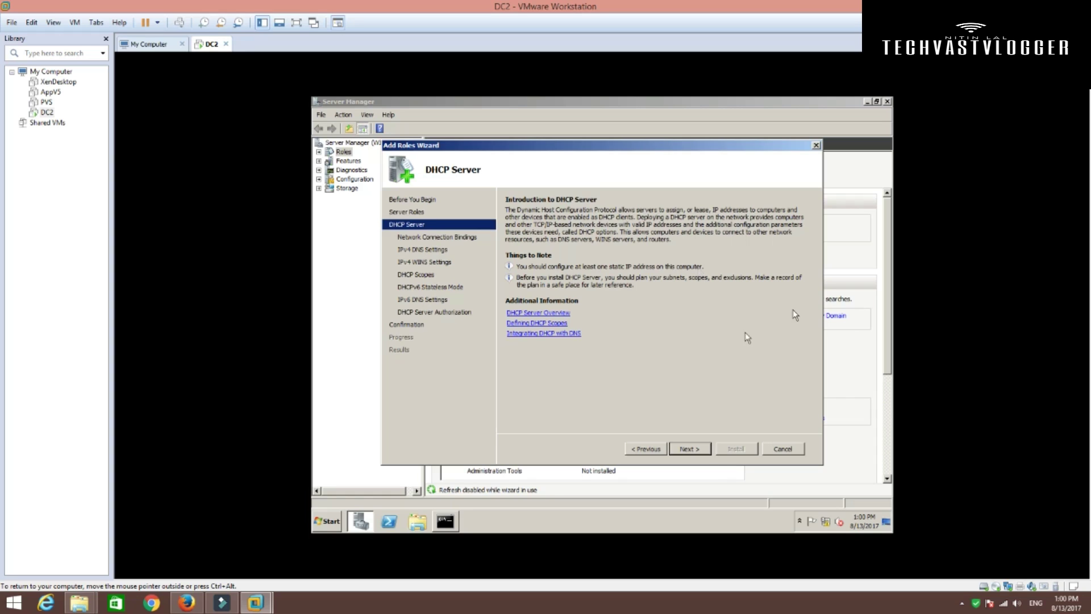
click(690, 449)
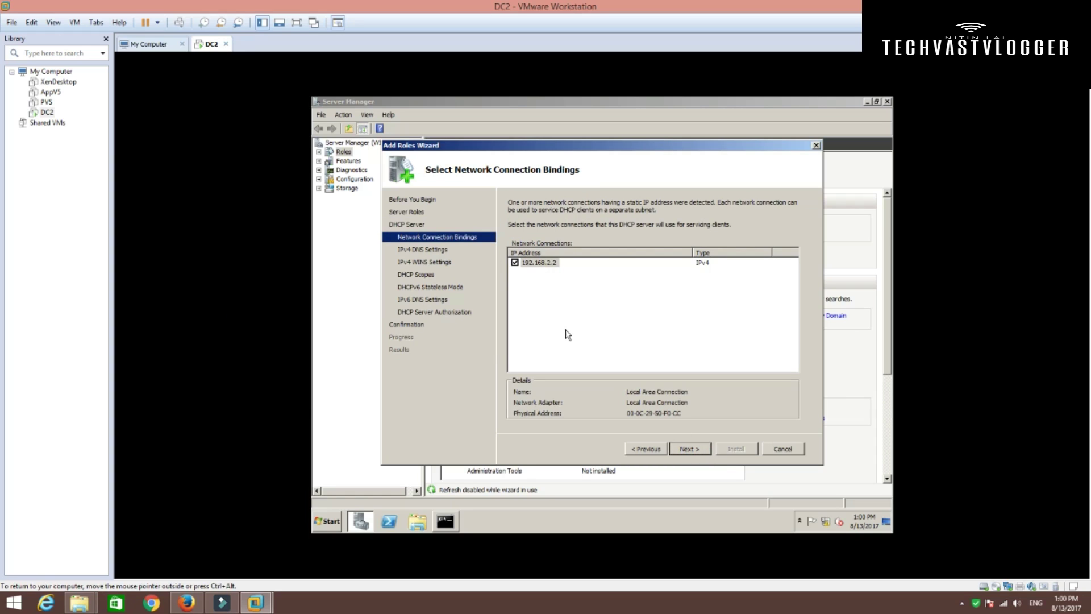
click(688, 449)
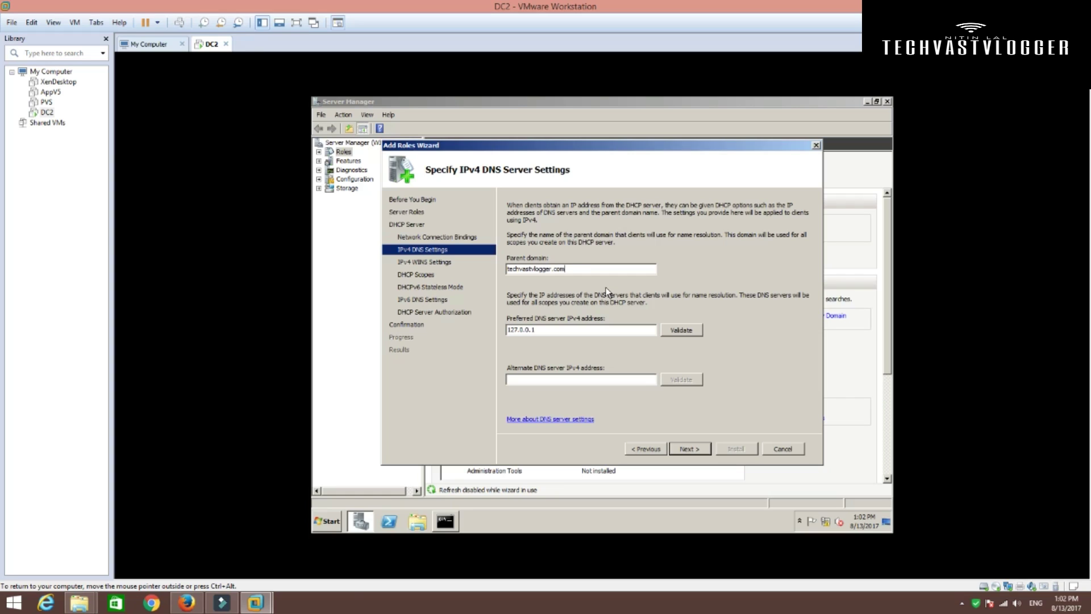
- Check the server's IP address in the command prompt, then set the preferred IPv4 DNS server to 192.168.2.2 and validate it
double_click(536, 269)
click(540, 331)
click(446, 521)
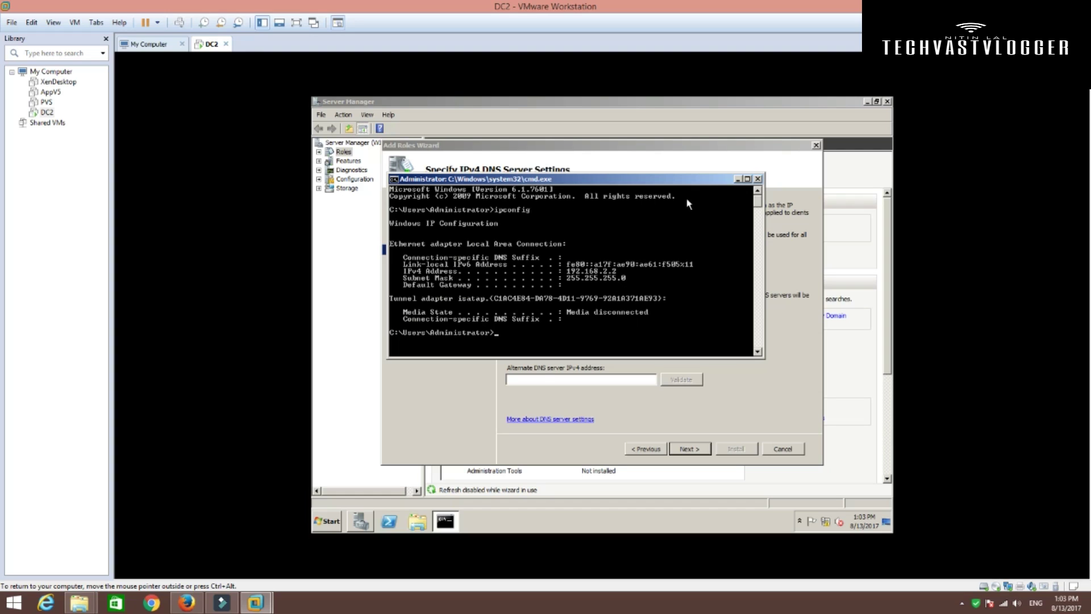
click(737, 179)
double_click(548, 329)
text(192)
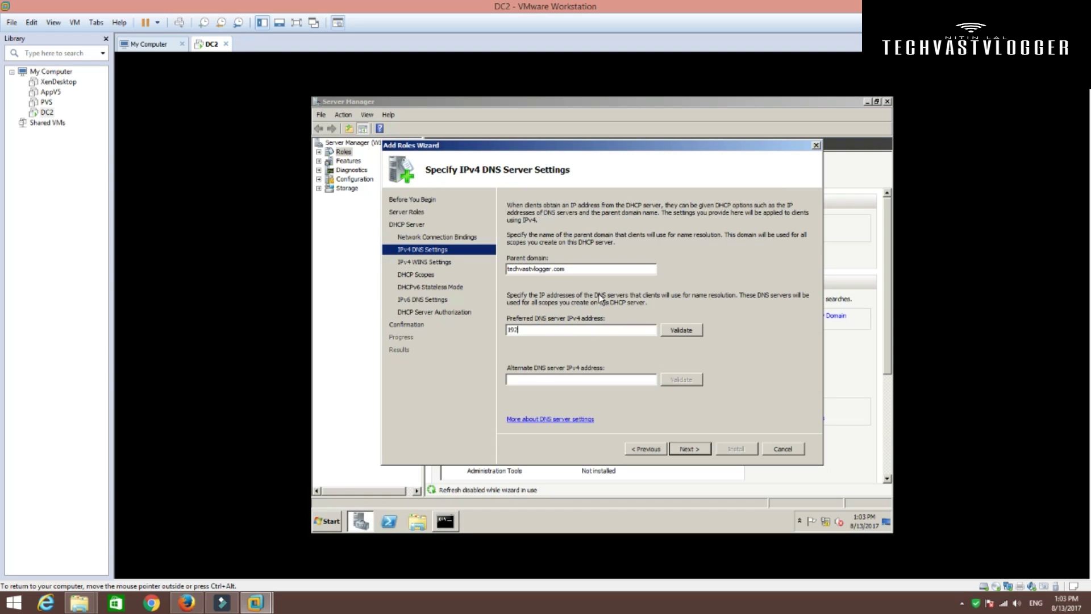
text(.168.2.2)
click(681, 330)
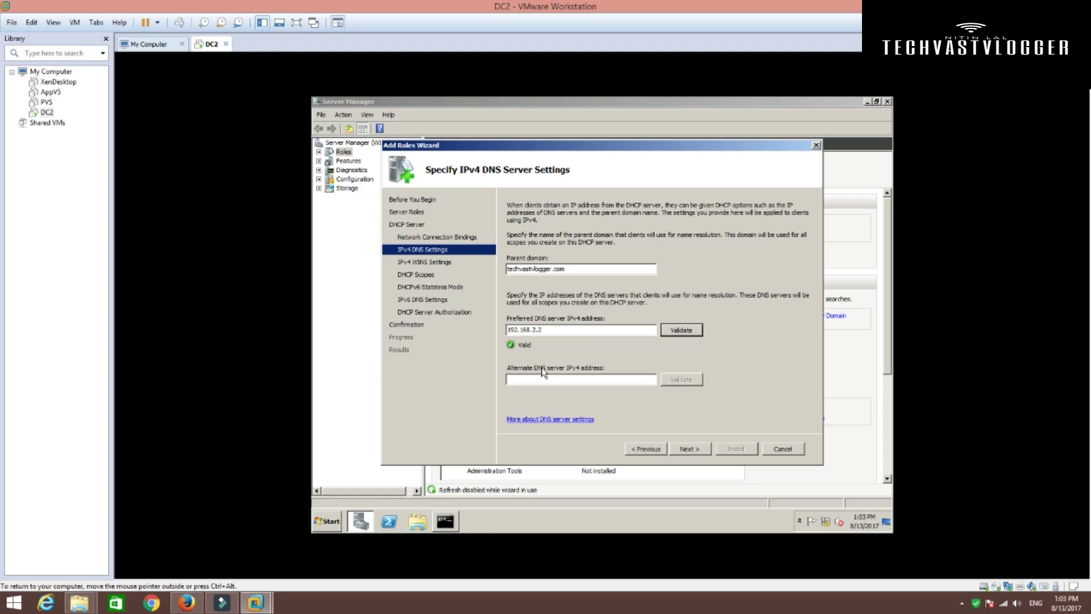
click(688, 449)
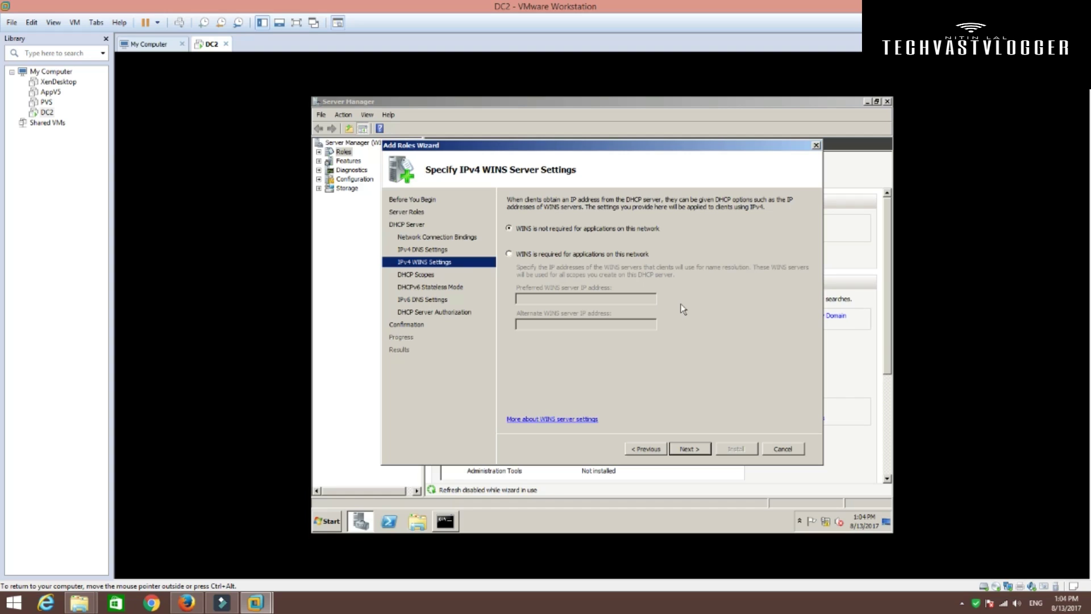
- Leave WINS as not required and begin a new DHCP scope named My Citrix Scope with starting IP address 192.168.2.1
click(688, 449)
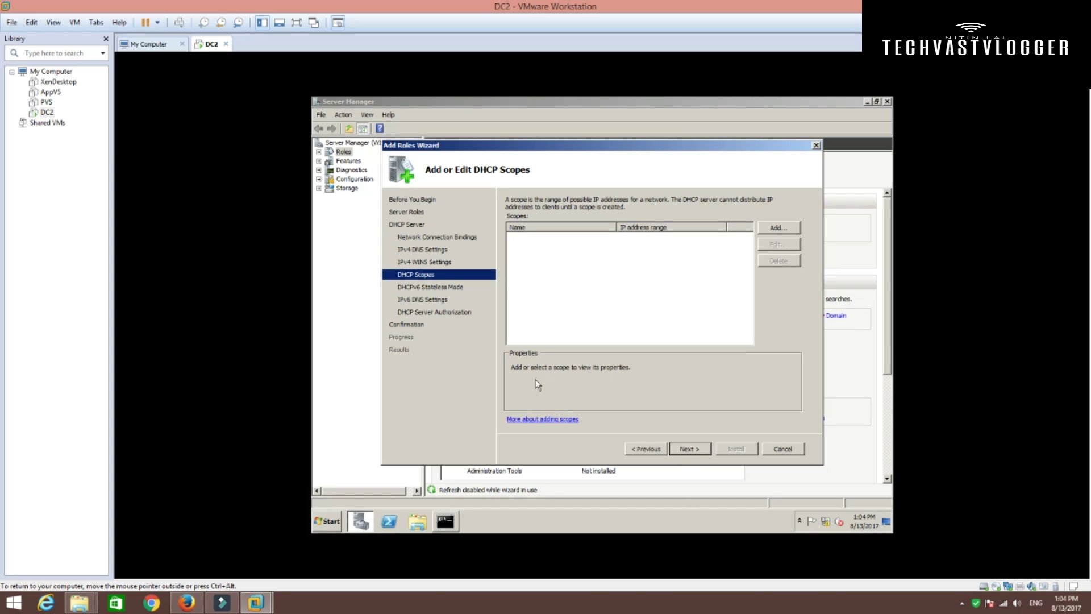
click(778, 228)
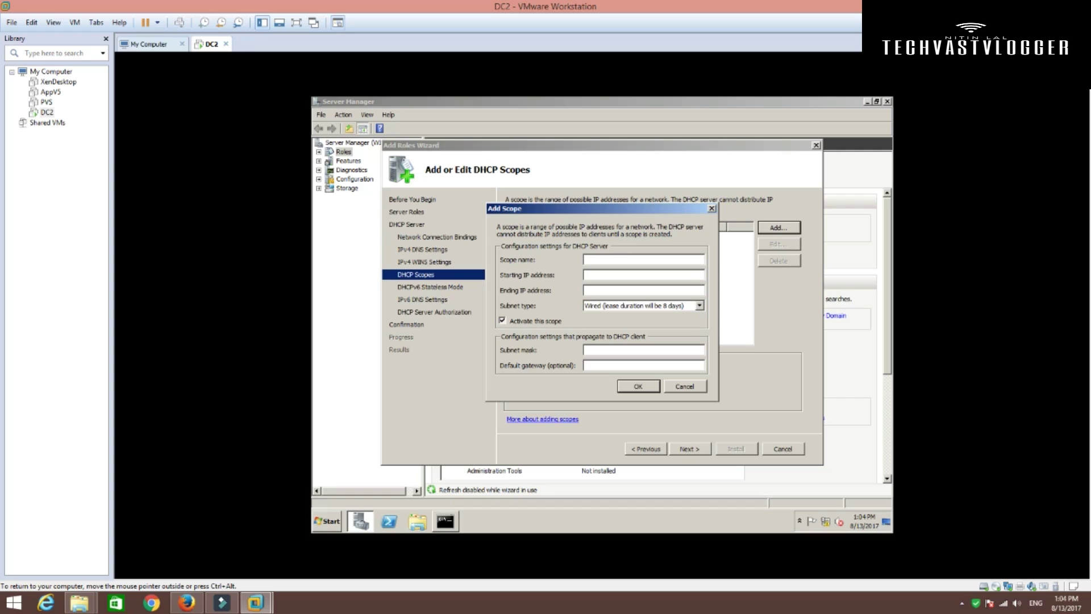
text(My Cit)
text(rix )
text(Scope)
text(192.)
text(168.2)
text(.1)
- Set the scope's ending IP address to 192.168.2.254, leave the default gateway empty, and save the scope
click(621, 289)
text(192)
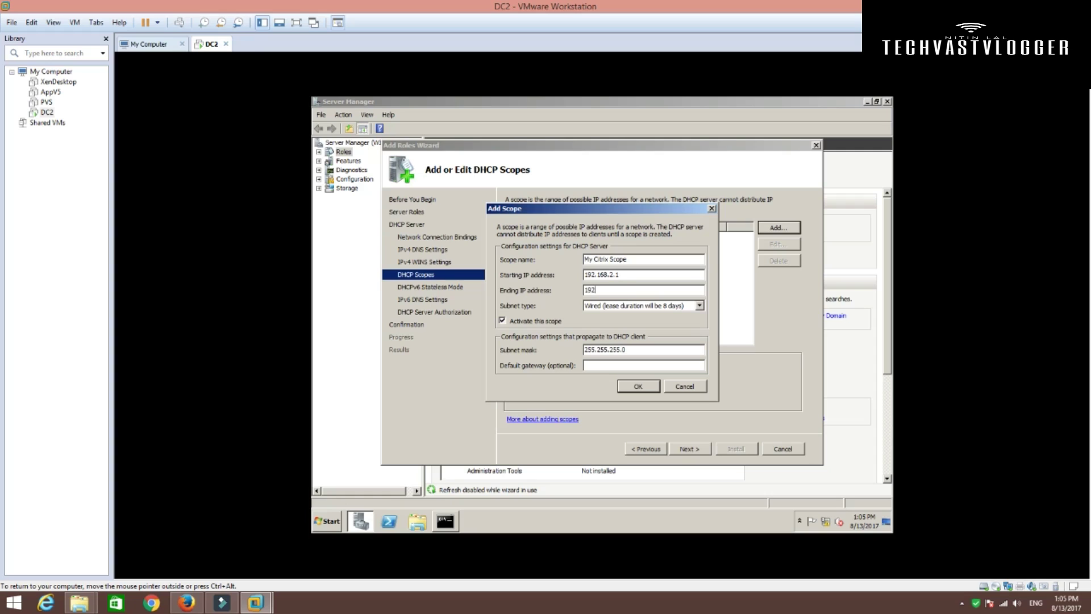
text(.168.2.254)
double_click(652, 349)
click(594, 365)
click(638, 387)
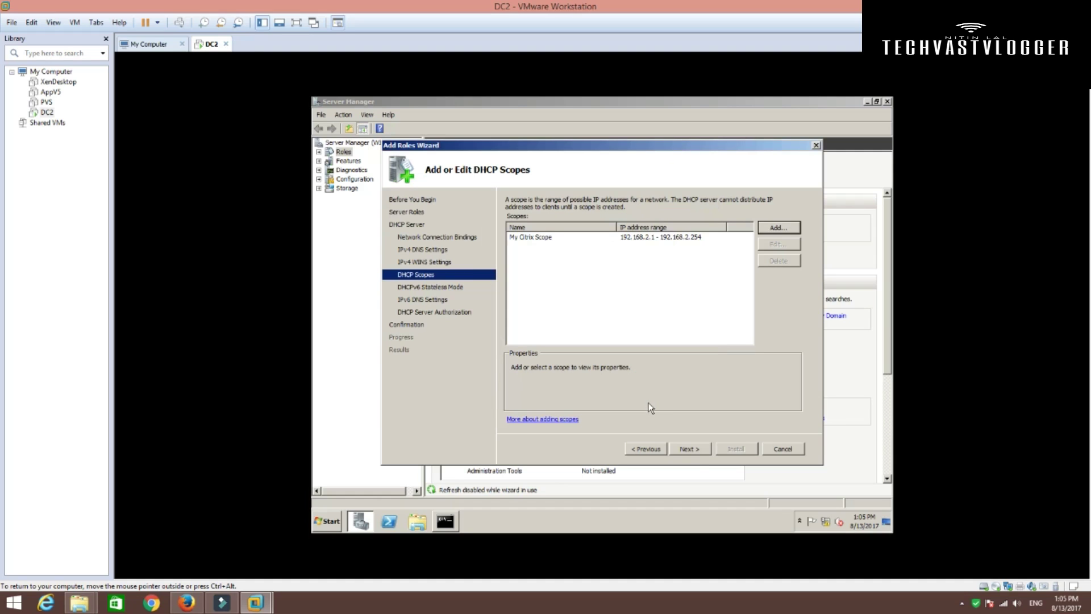
- Disable DHCPv6 stateless mode for this server
click(694, 452)
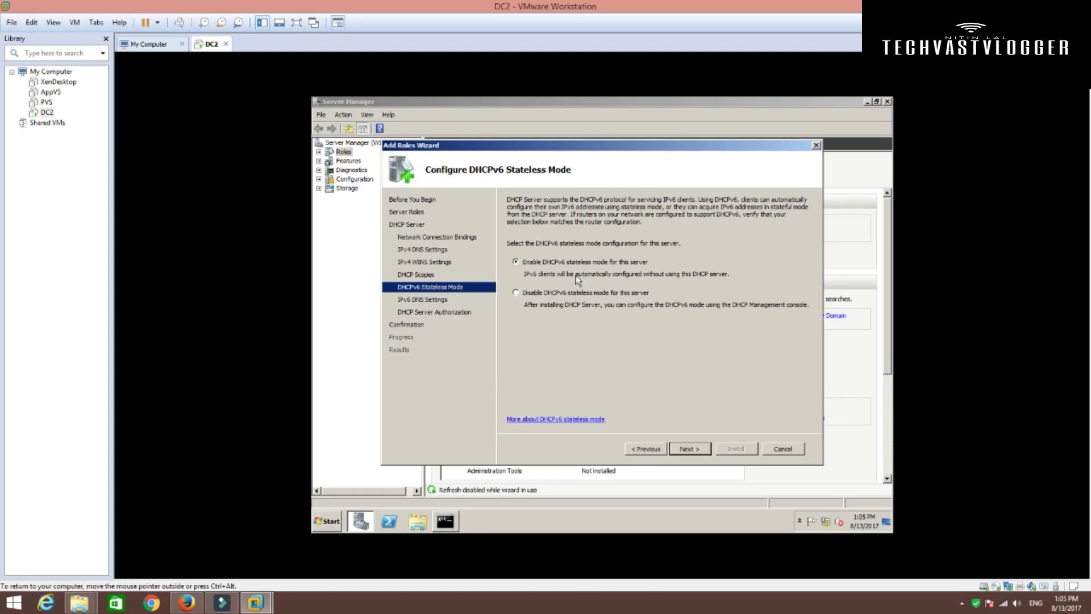
click(515, 293)
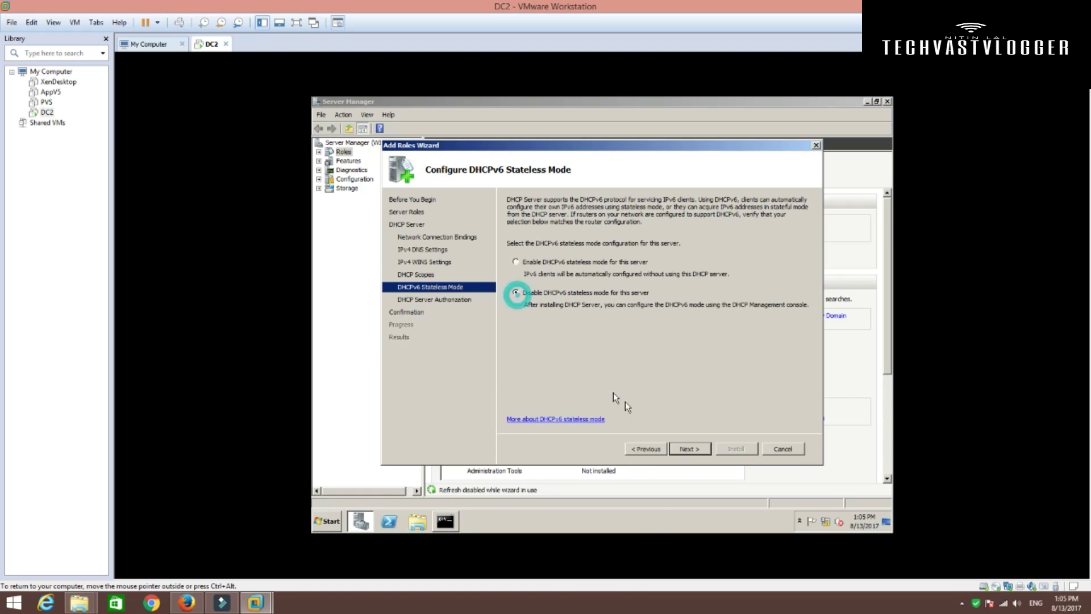
click(690, 449)
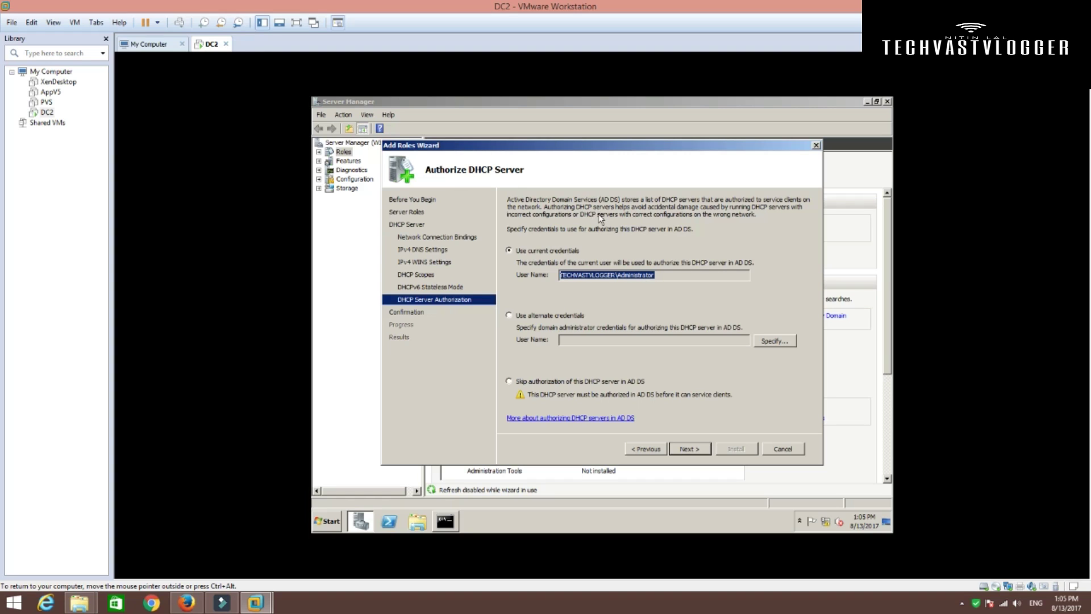
- Authorize the DHCP server with the current credentials and install the DHCP Server role
click(689, 448)
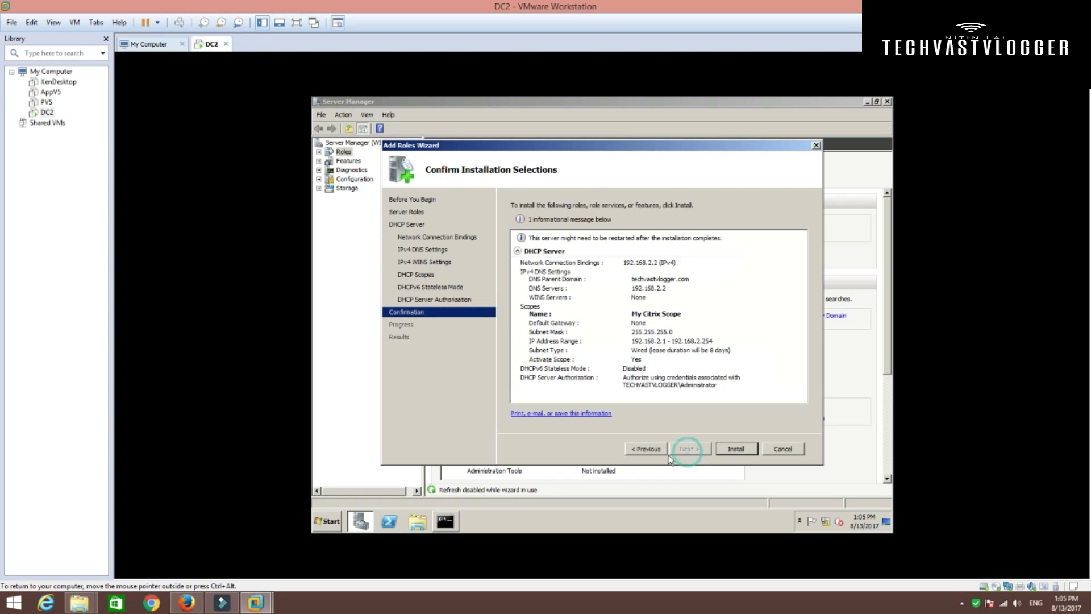
click(736, 450)
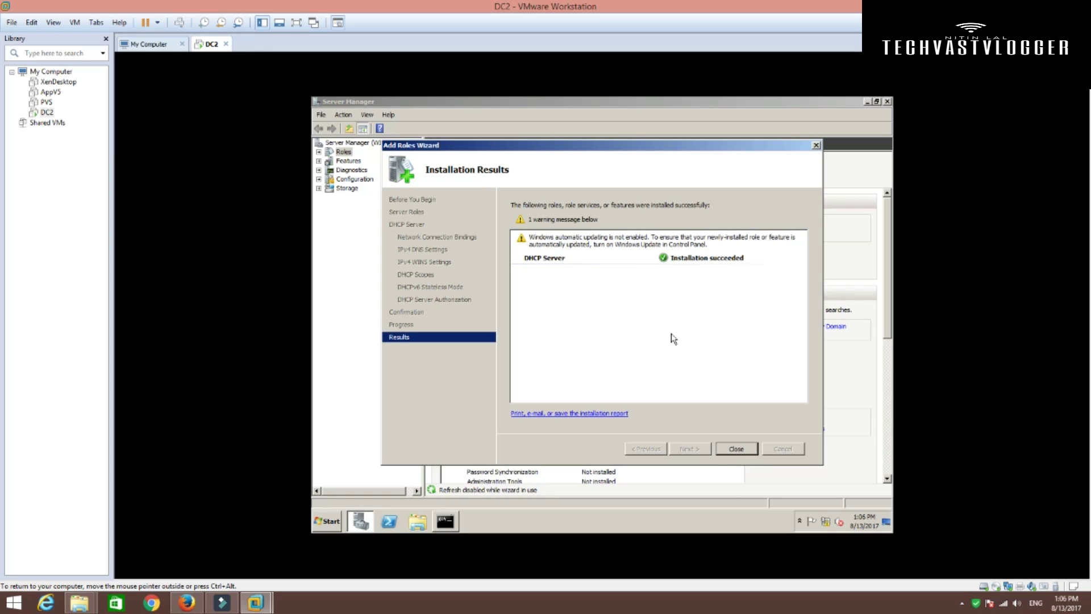
click(737, 450)
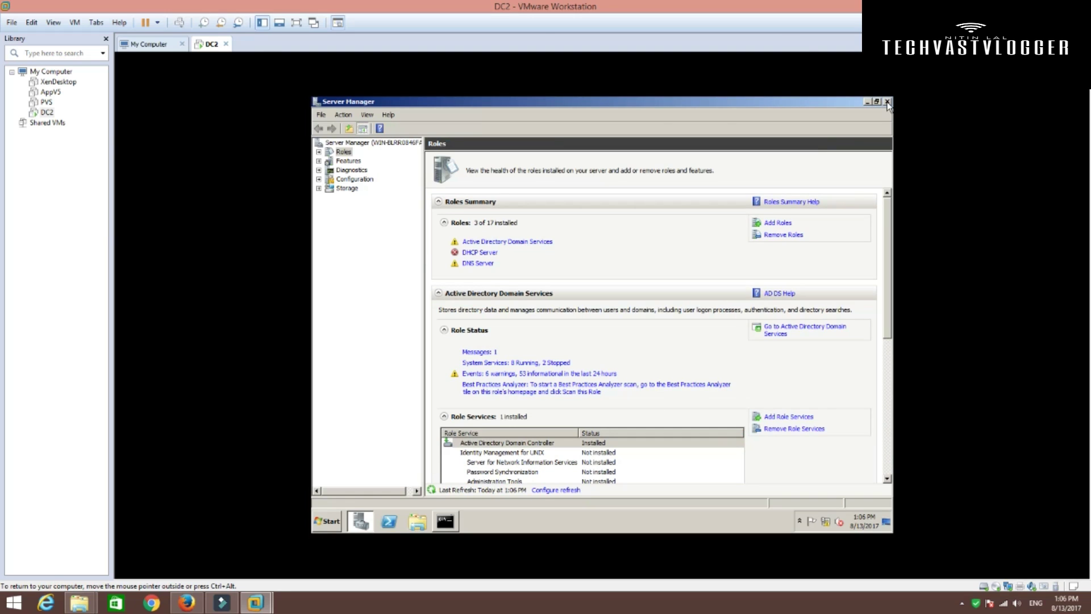
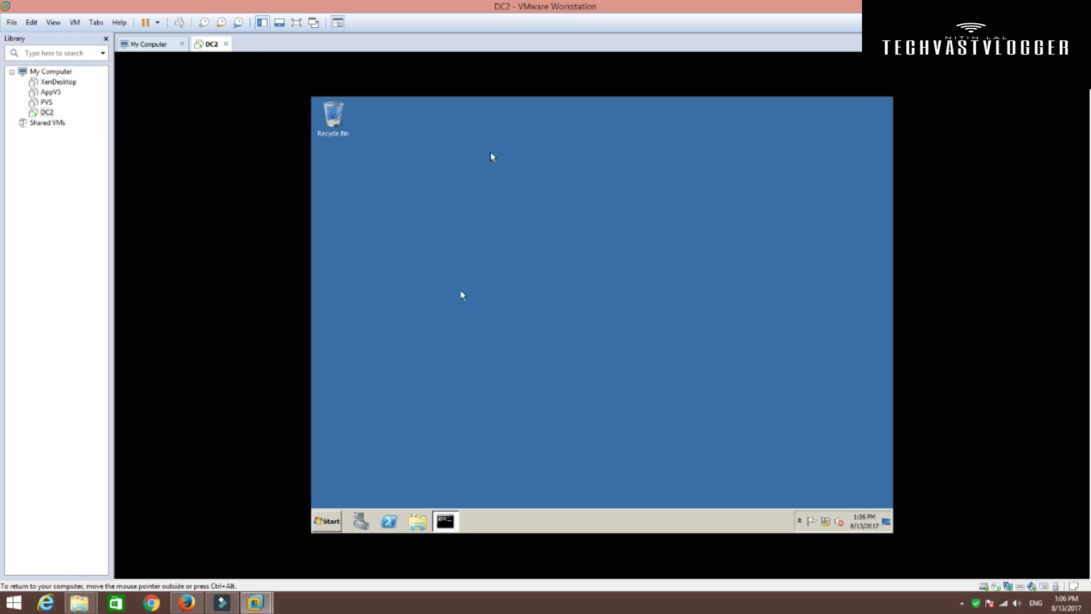
- Restart the server, giving Hardware: Installation (Planned) as the shutdown reason
click(326, 524)
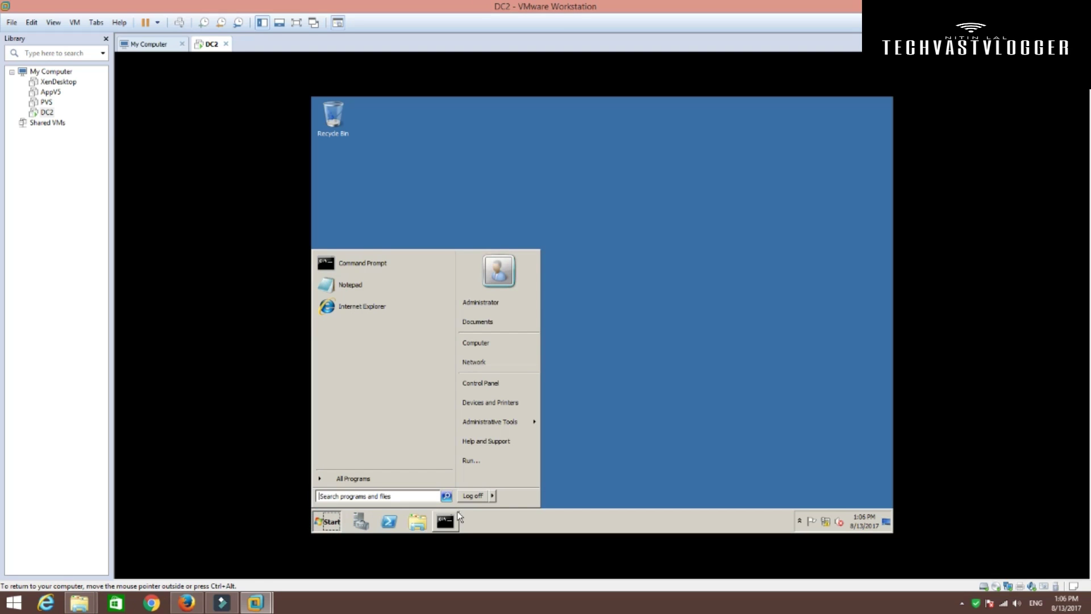
mouse_move(492, 496)
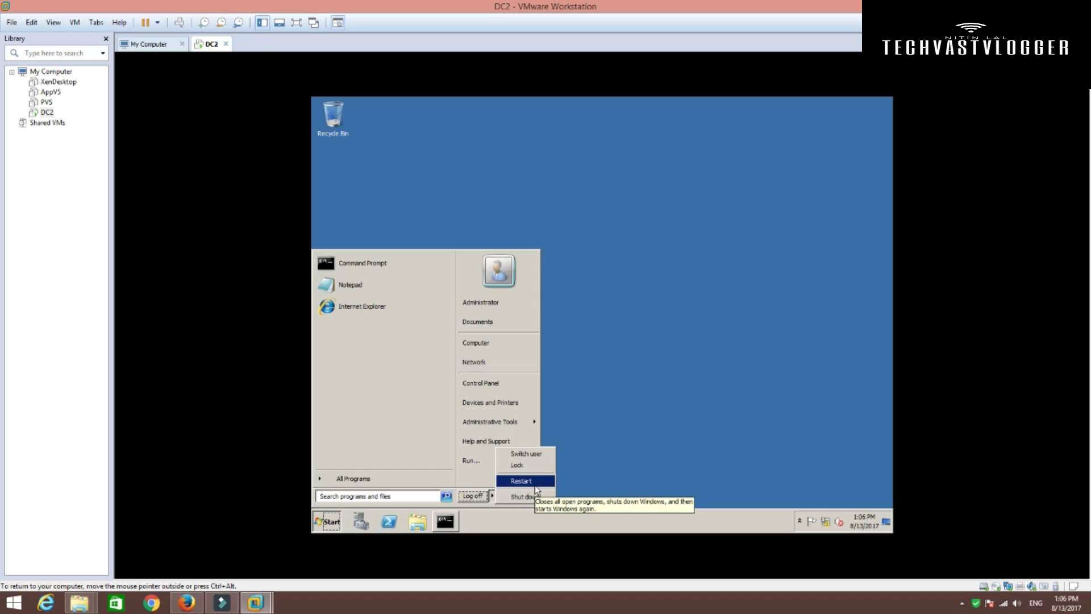
click(535, 484)
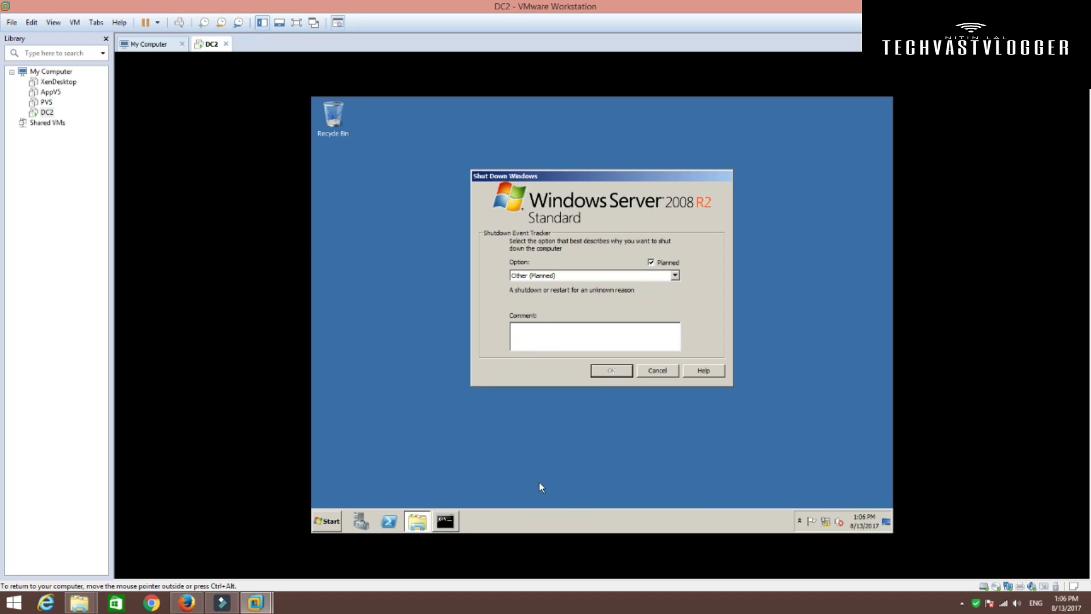
click(590, 276)
click(558, 302)
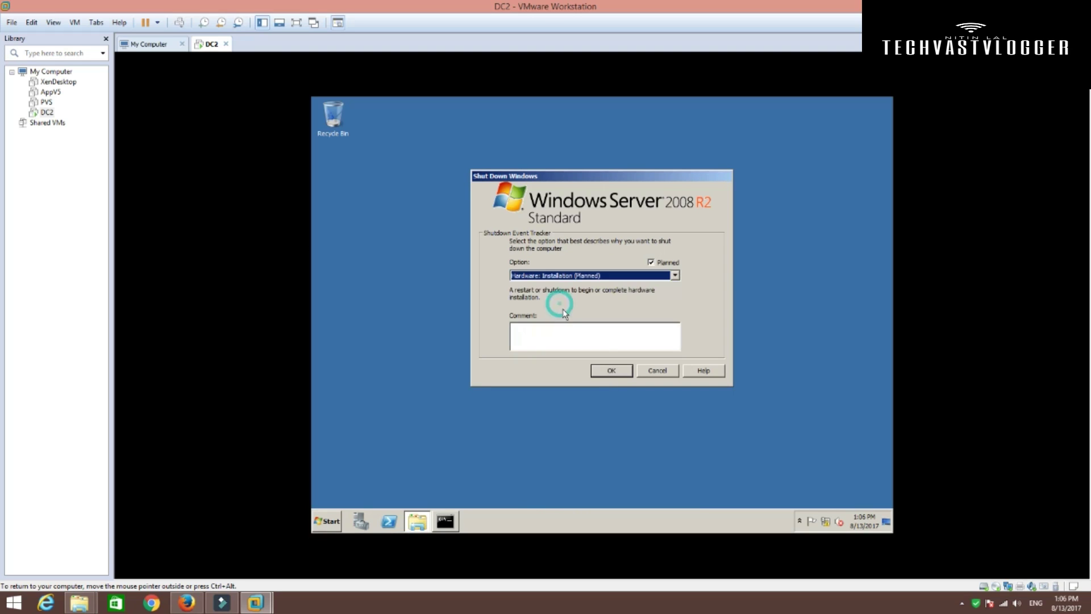
click(612, 370)
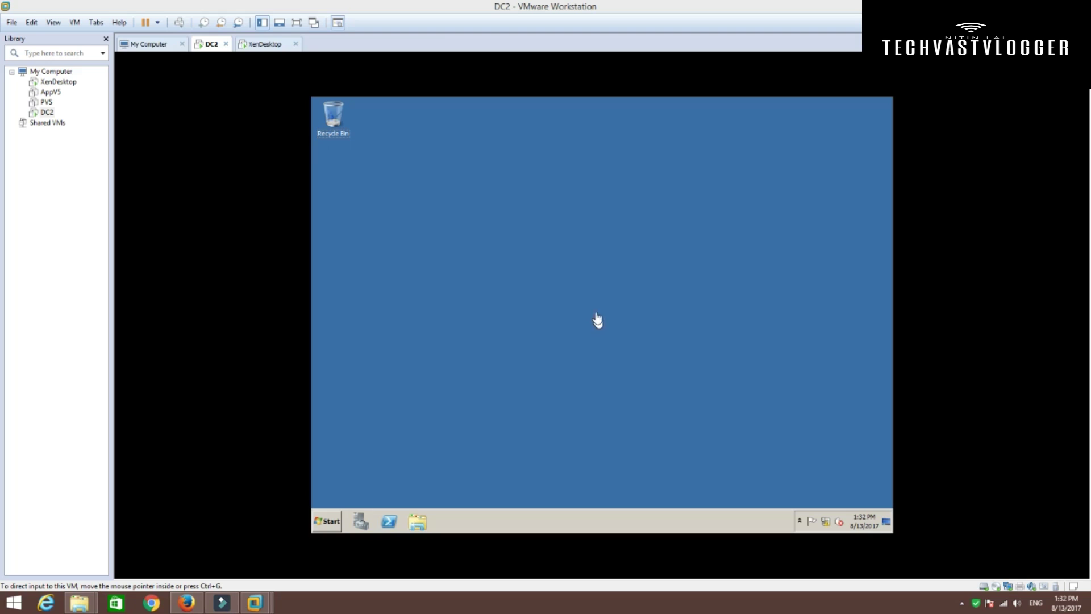
- Open the DHCP management console on DC2 and maximize its window
click(328, 526)
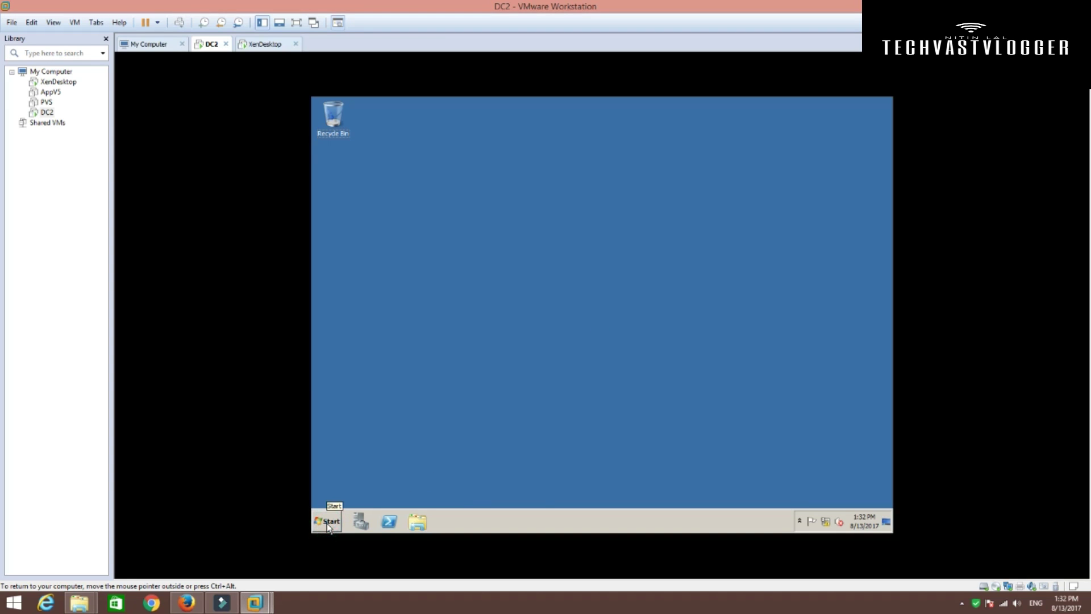
click(328, 523)
mouse_move(515, 426)
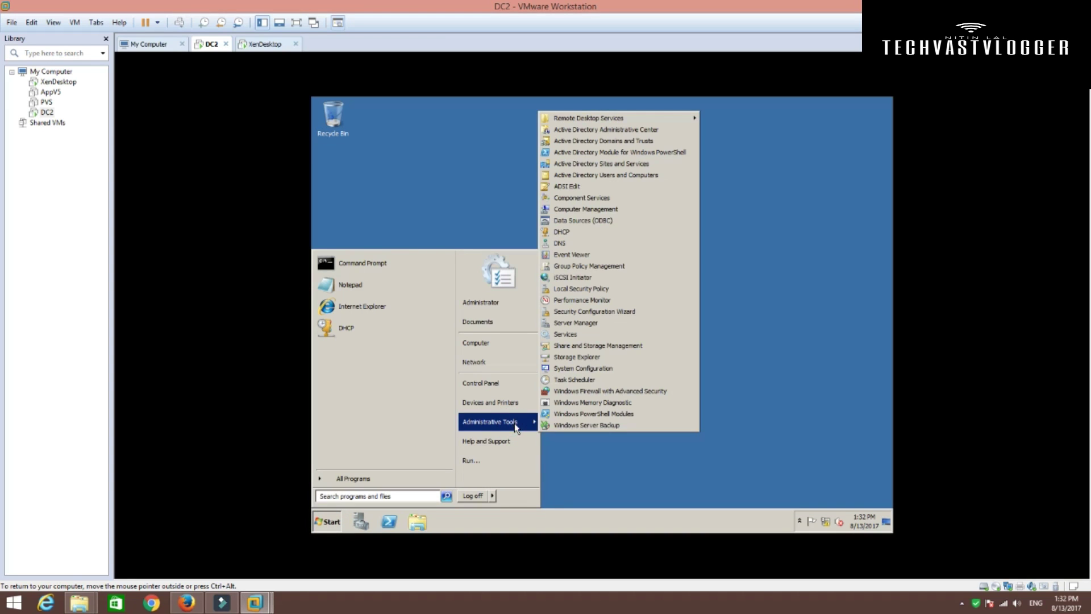
click(577, 231)
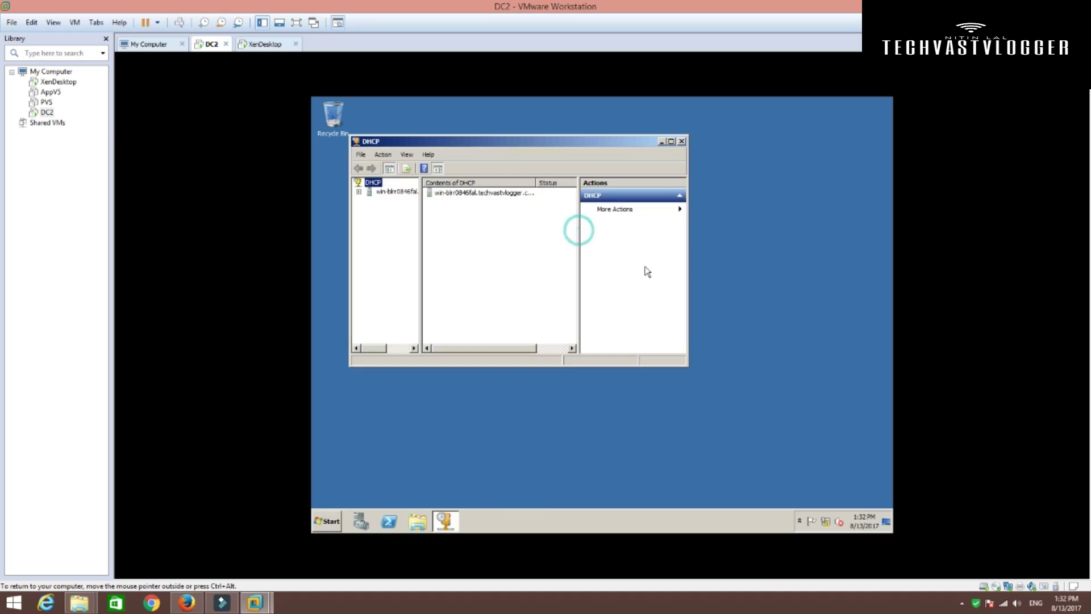
double_click(491, 142)
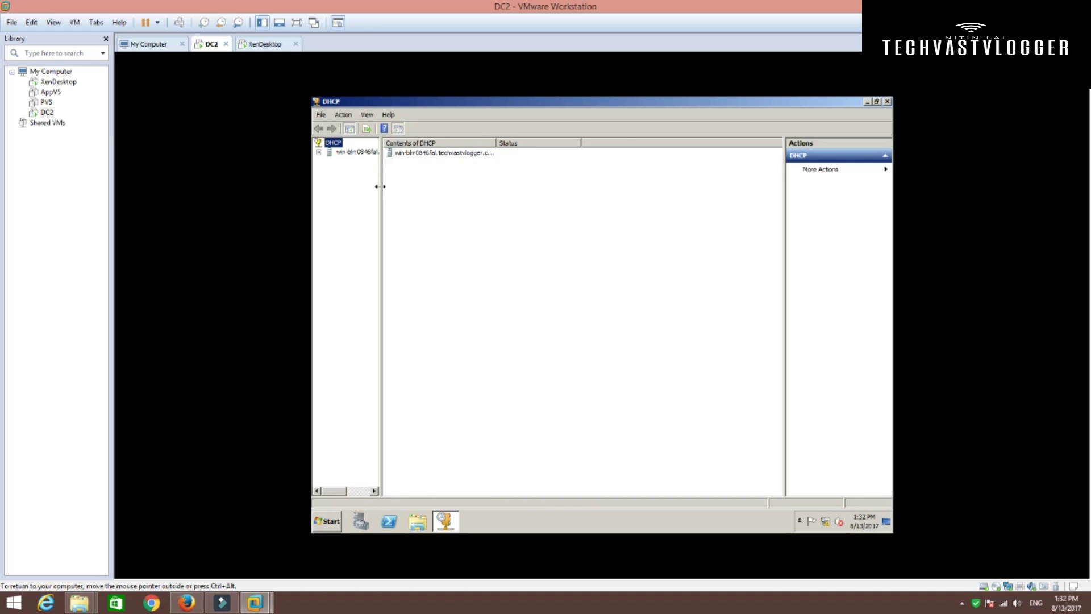
- Expand the server's IPv4 node in the console tree and open the properties of My Citrix Scope
drag(380, 187, 425, 187)
click(319, 152)
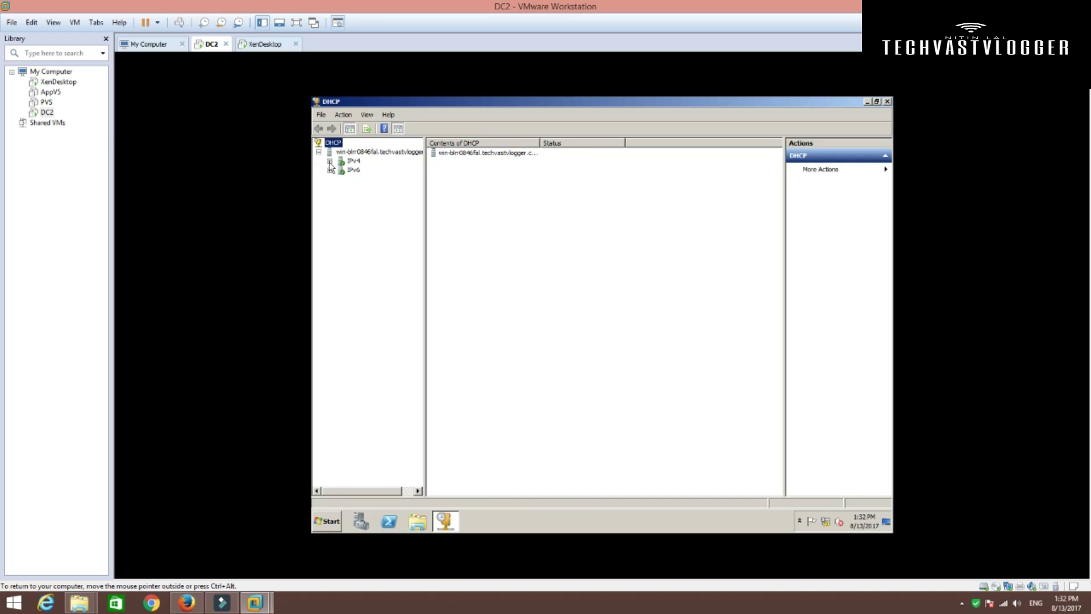
click(329, 162)
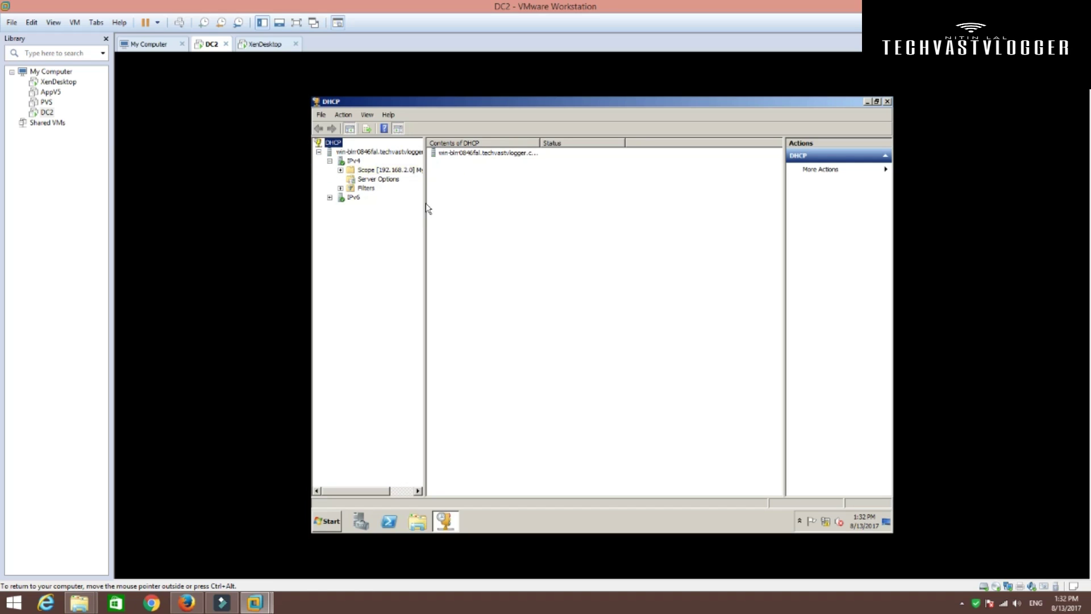
drag(425, 202, 469, 202)
double_click(421, 171)
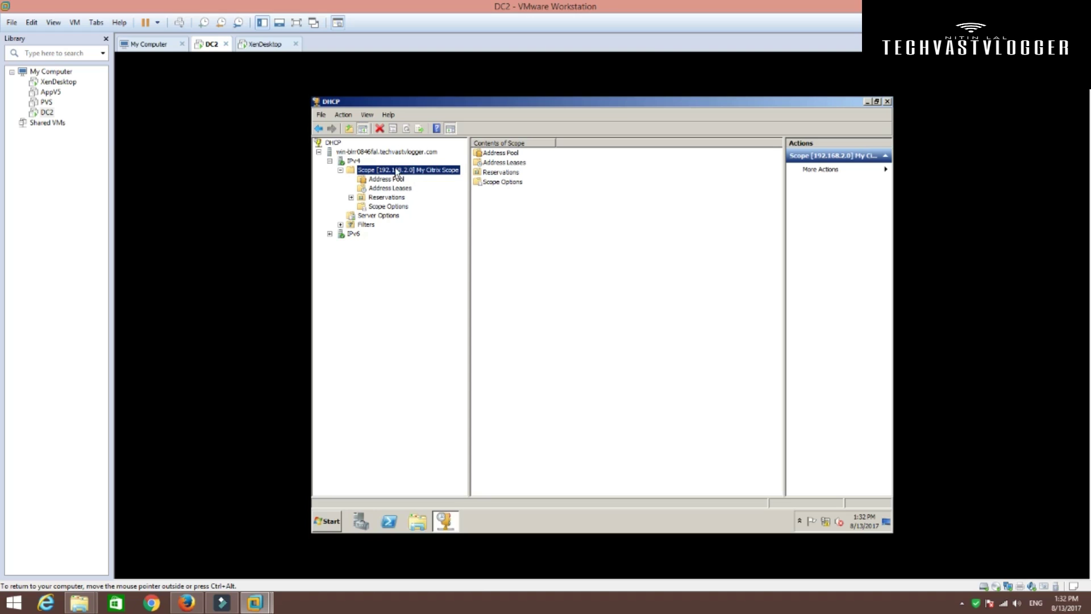
right_click(400, 169)
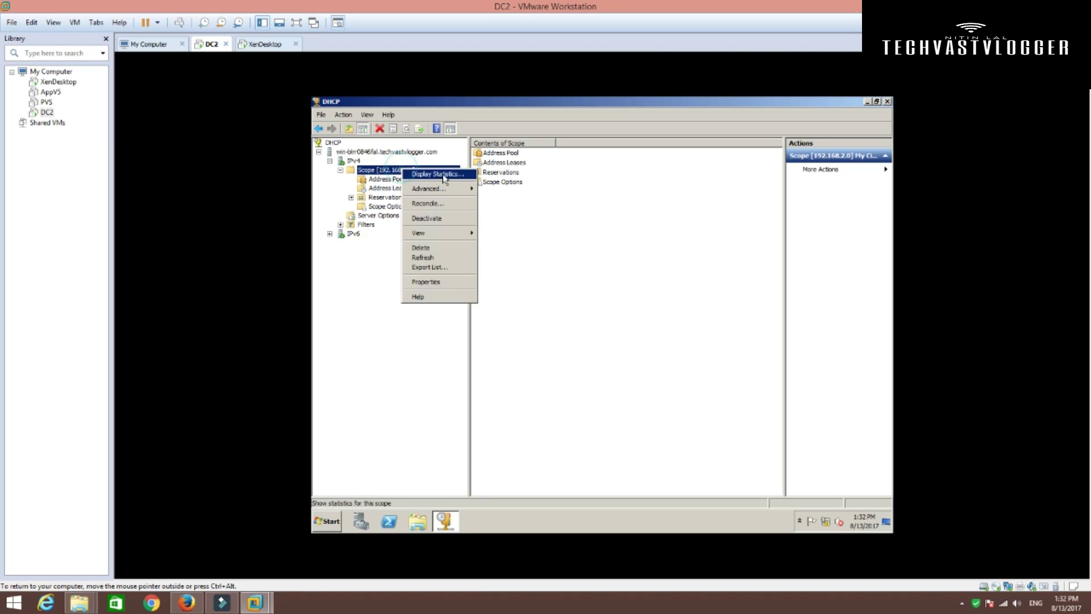
click(427, 282)
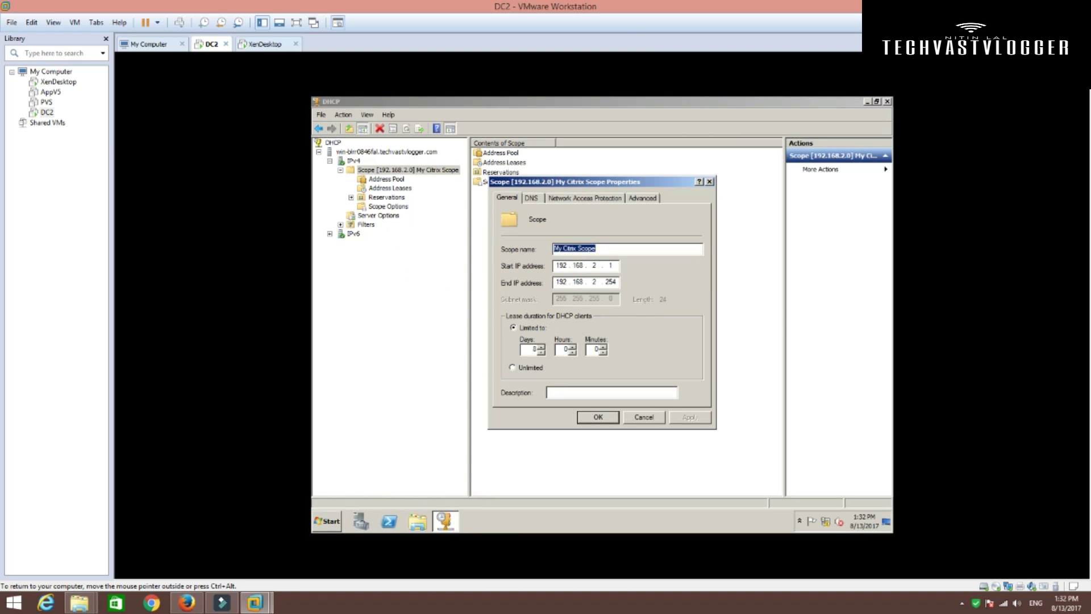
- Rename the scope to CitrixScope in its properties and apply the change
click(564, 248)
key(BackSpace)
key(BackSpace)
key(BackSpace)
click(565, 248)
key(Delete)
click(690, 417)
click(598, 417)
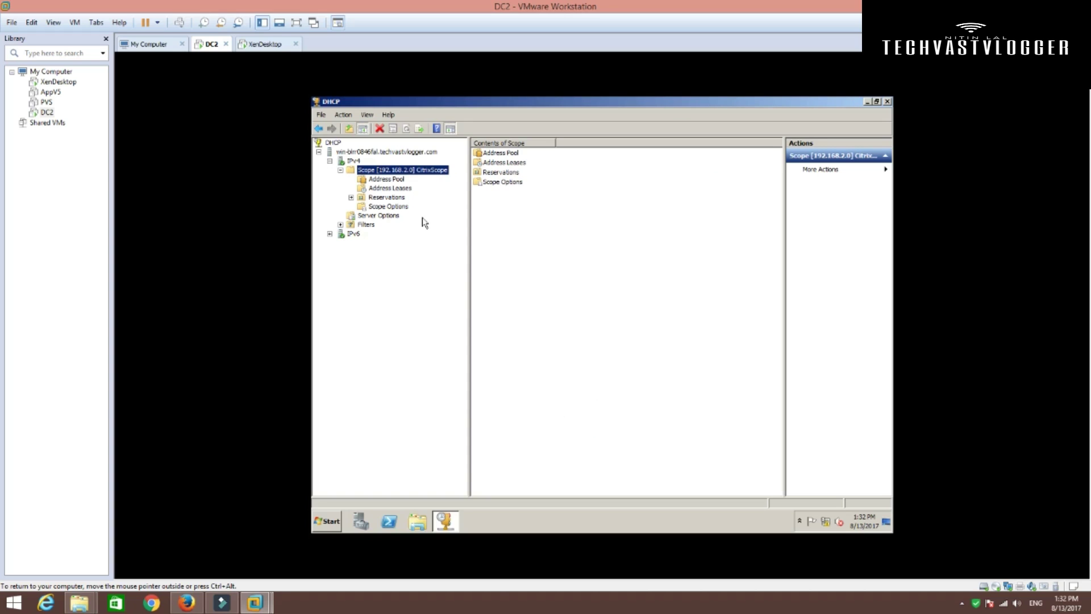
- Start a new exclusion range in the scope's Address Pool with start IP address 192.168.2.1
click(391, 179)
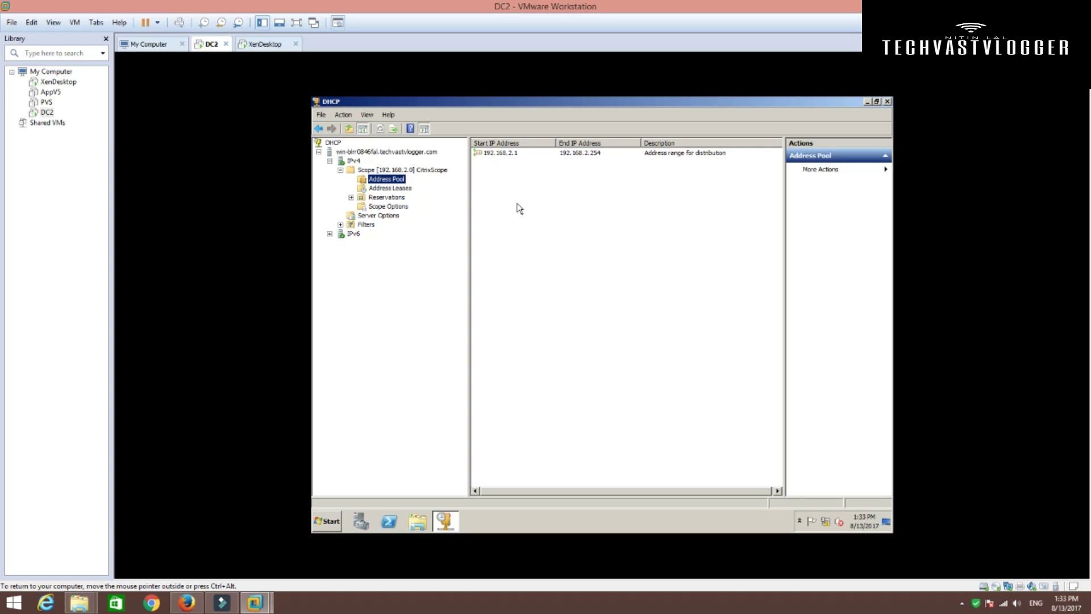
right_click(545, 192)
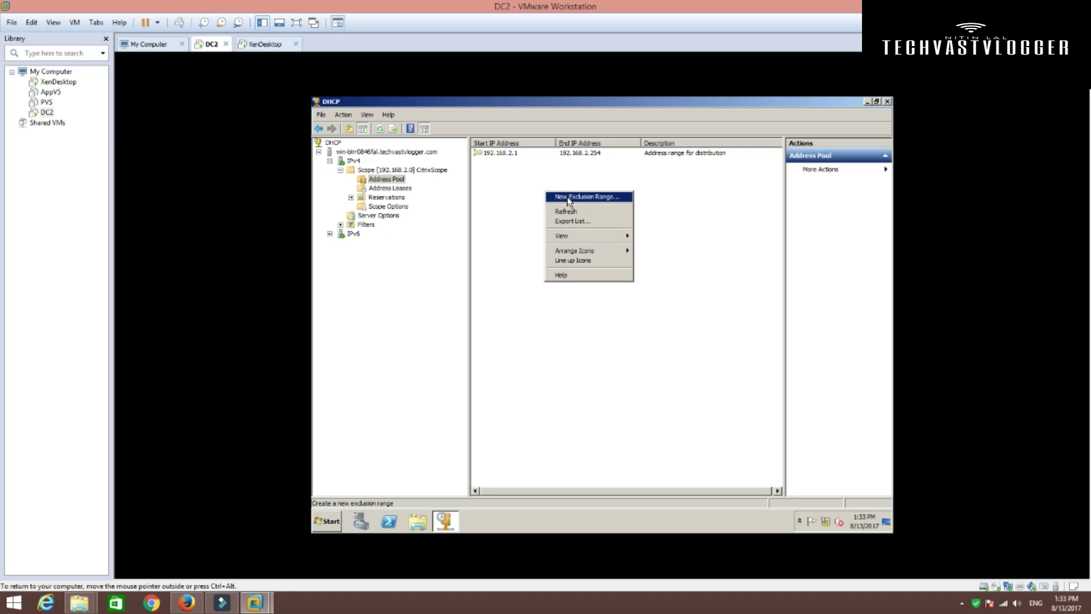
click(562, 197)
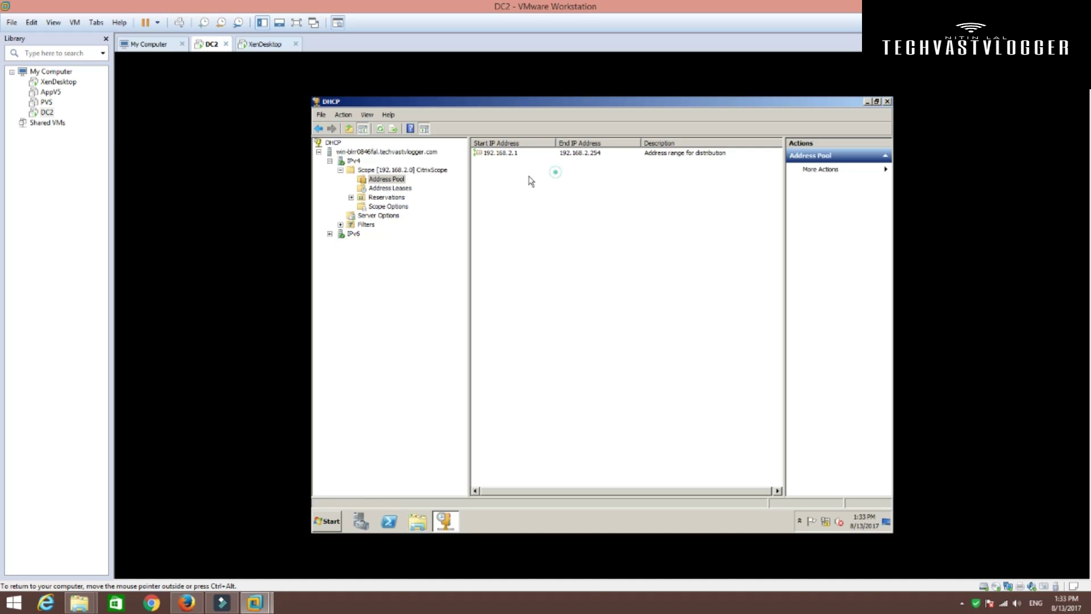
right_click(387, 182)
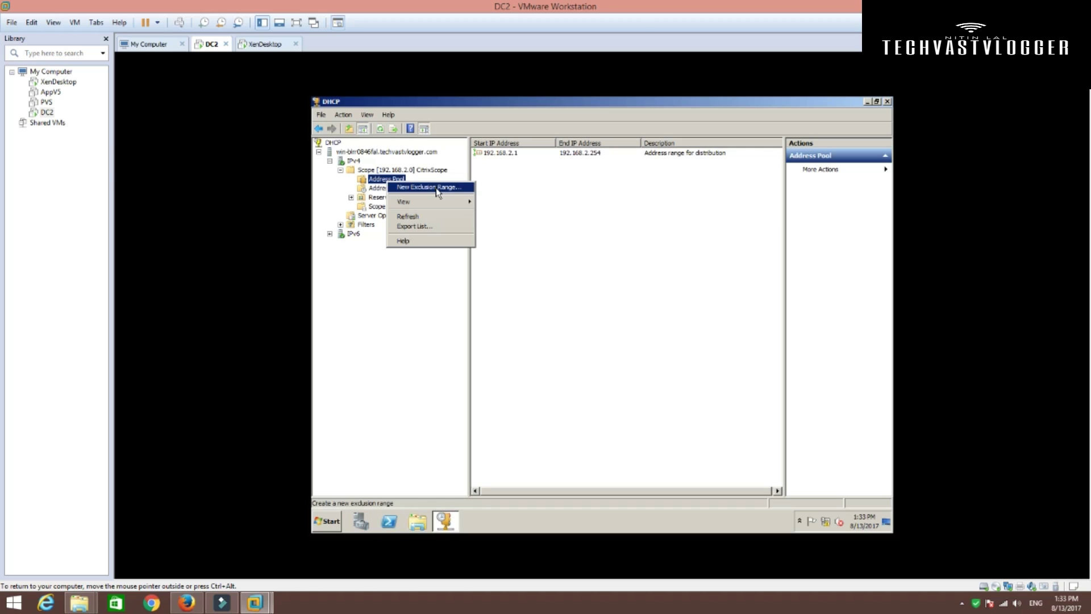
click(434, 189)
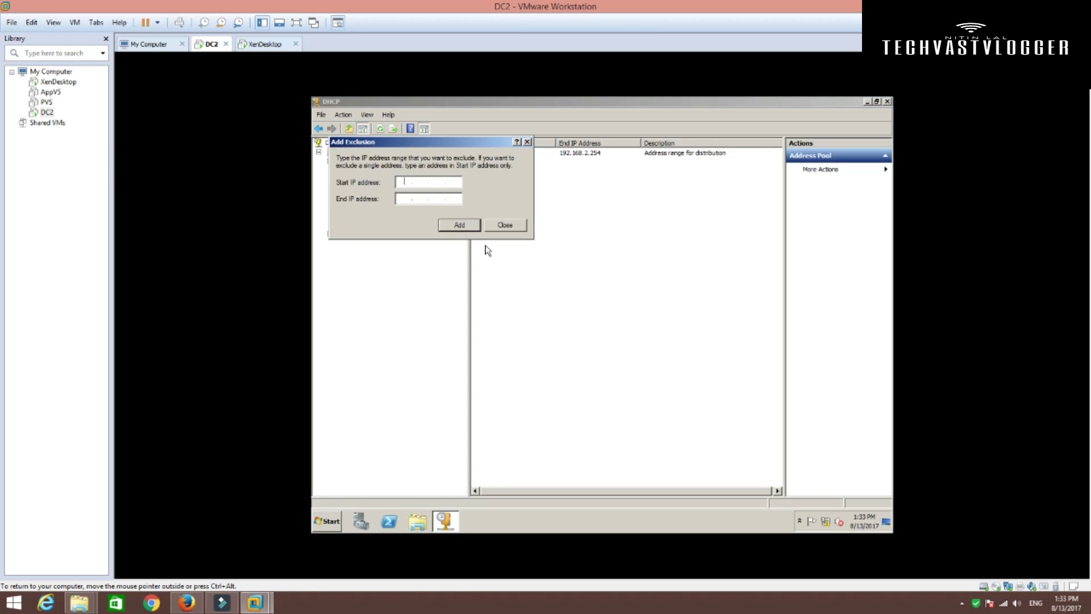
drag(478, 142, 557, 209)
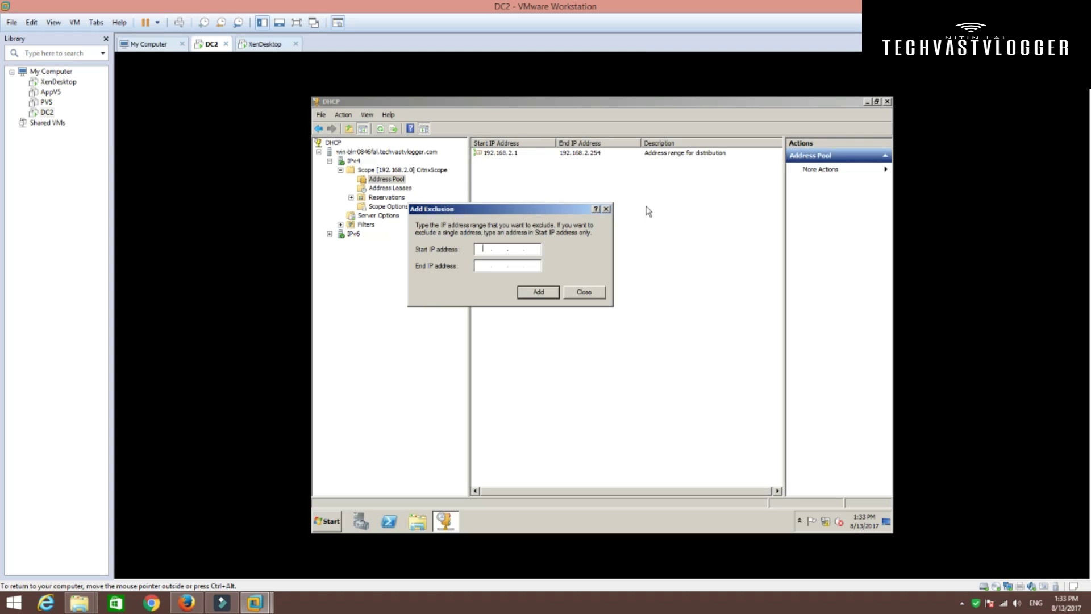
text(192.)
text(168)
text(2)
text(1)
- Set the exclusion's end IP address to 192.168.2.20 and add the range to the address pool
text(192)
text(168)
text(2)
text(.20)
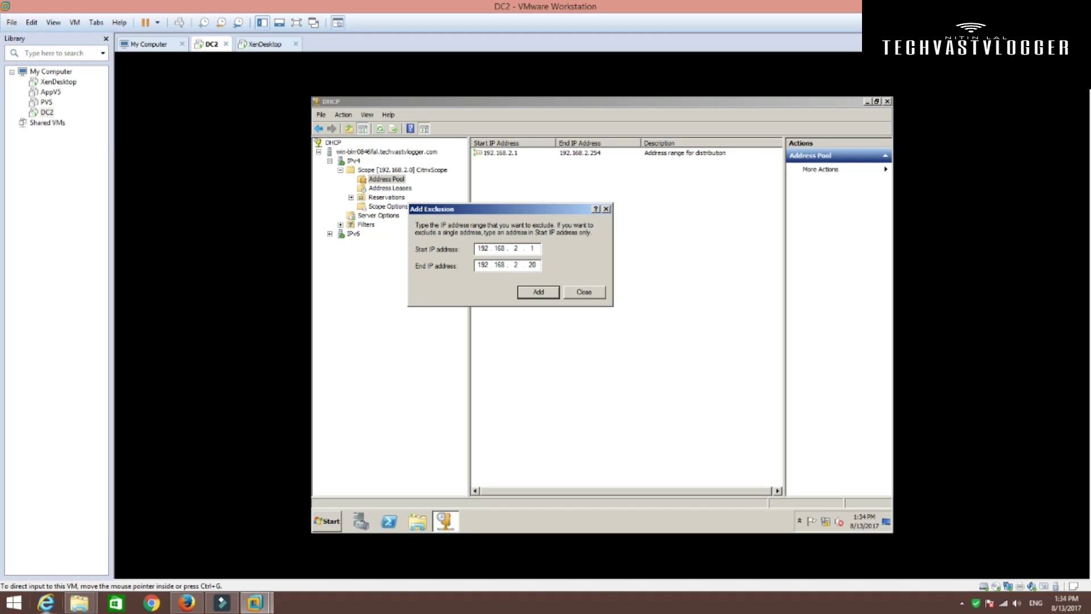
click(538, 293)
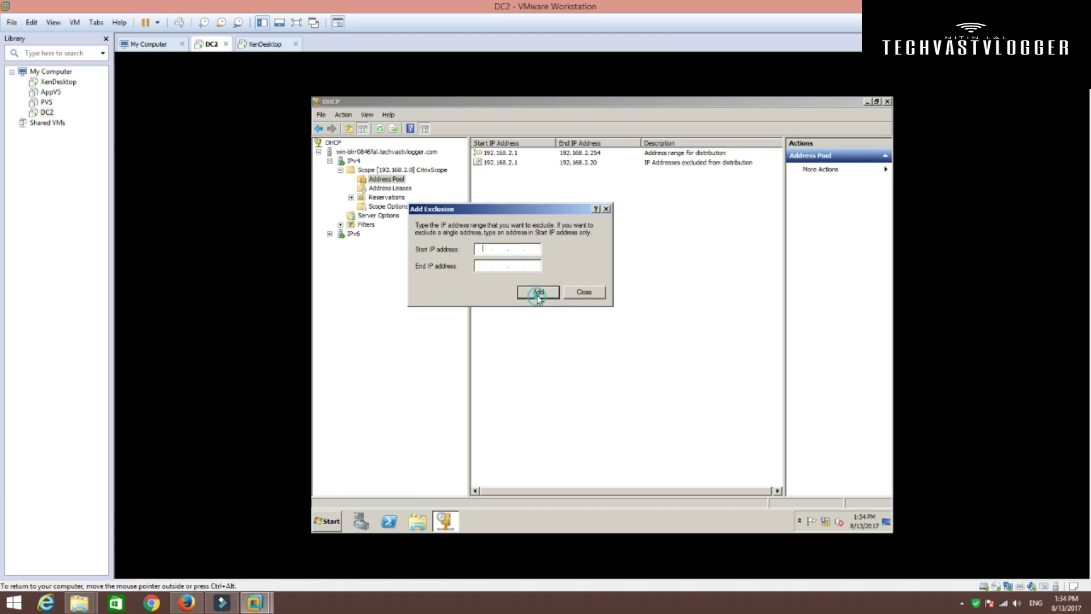
click(585, 293)
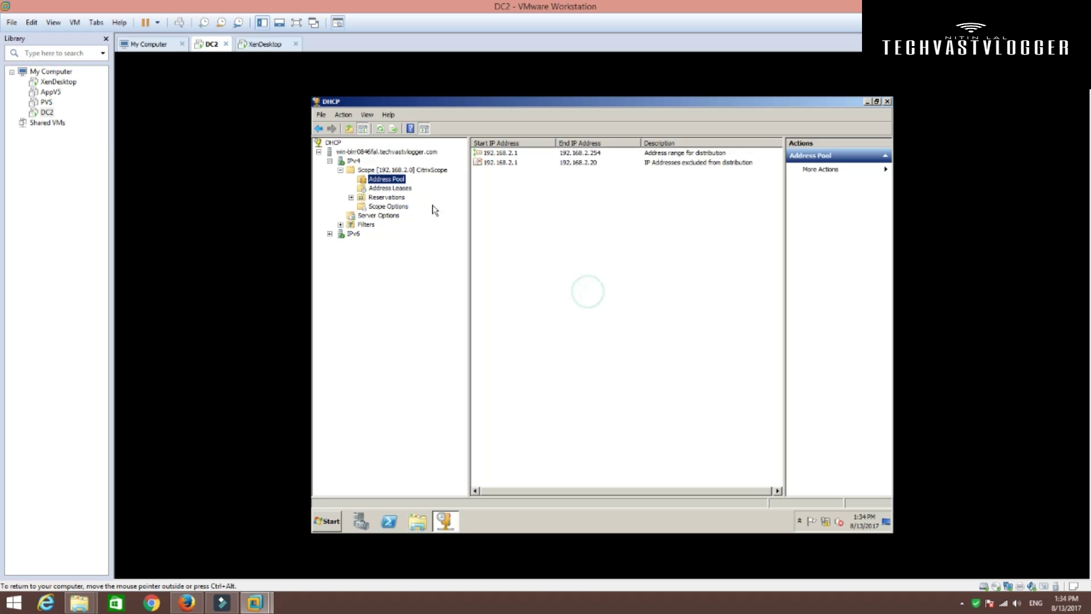
click(503, 163)
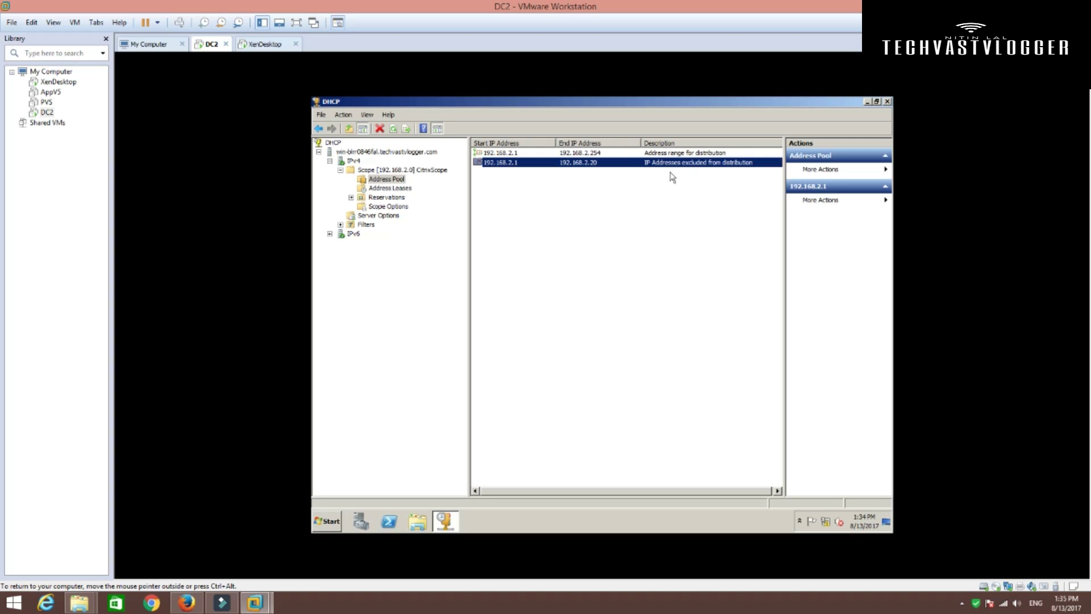
- Compare the client lease in Address Leases on DC2 with the IP configuration output on the XenDesktop virtual machine
click(400, 190)
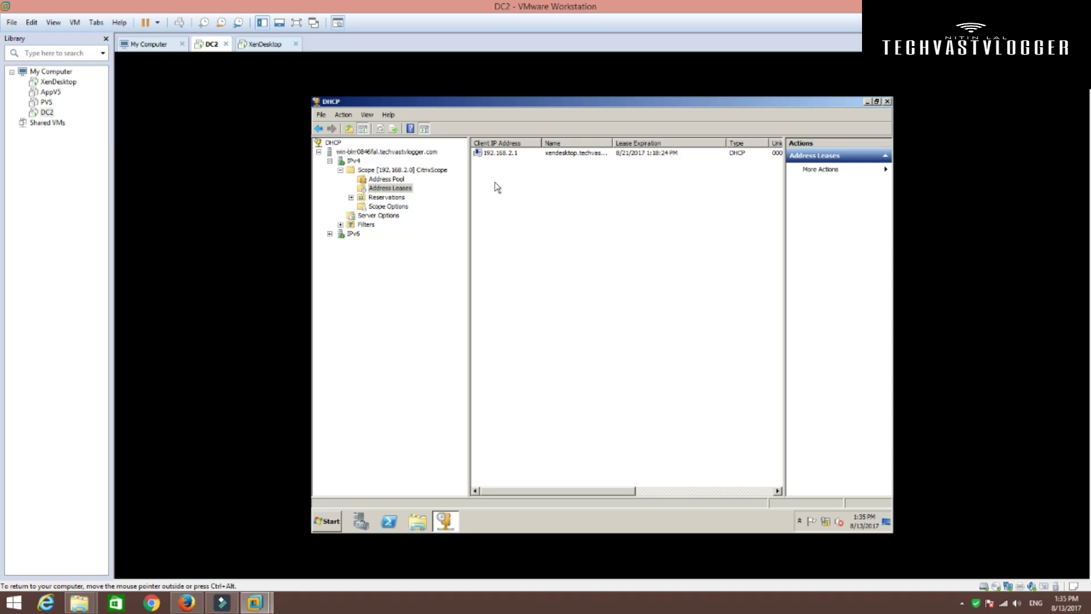
click(262, 45)
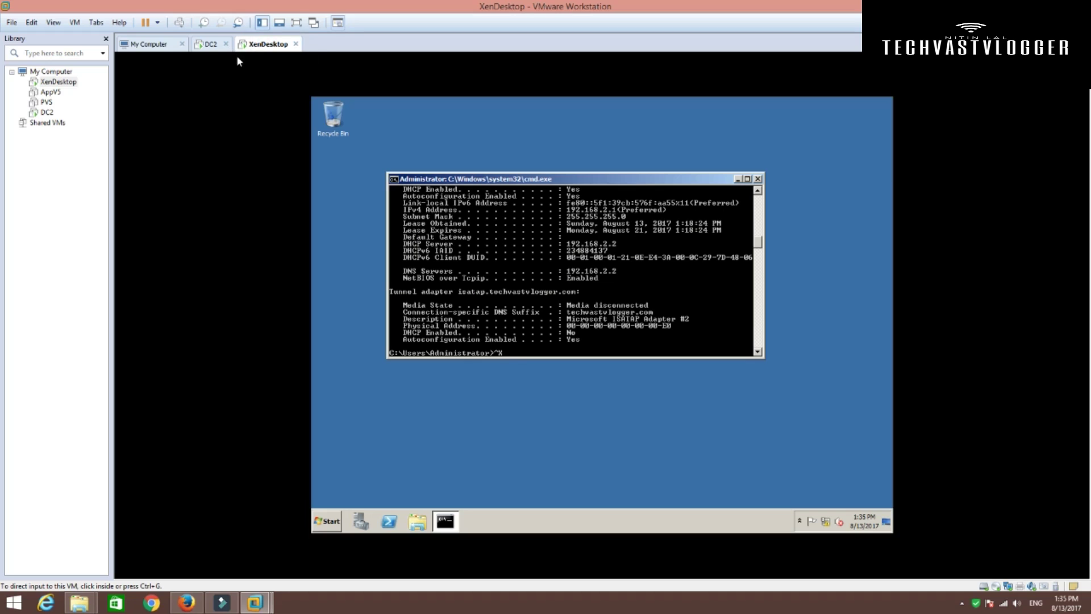
click(211, 45)
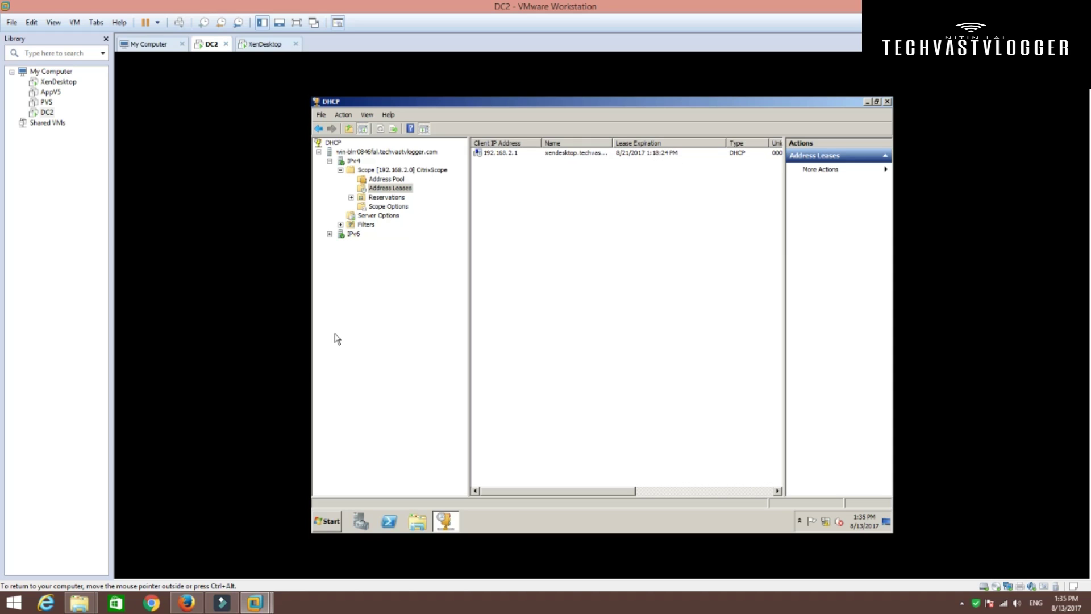
click(262, 48)
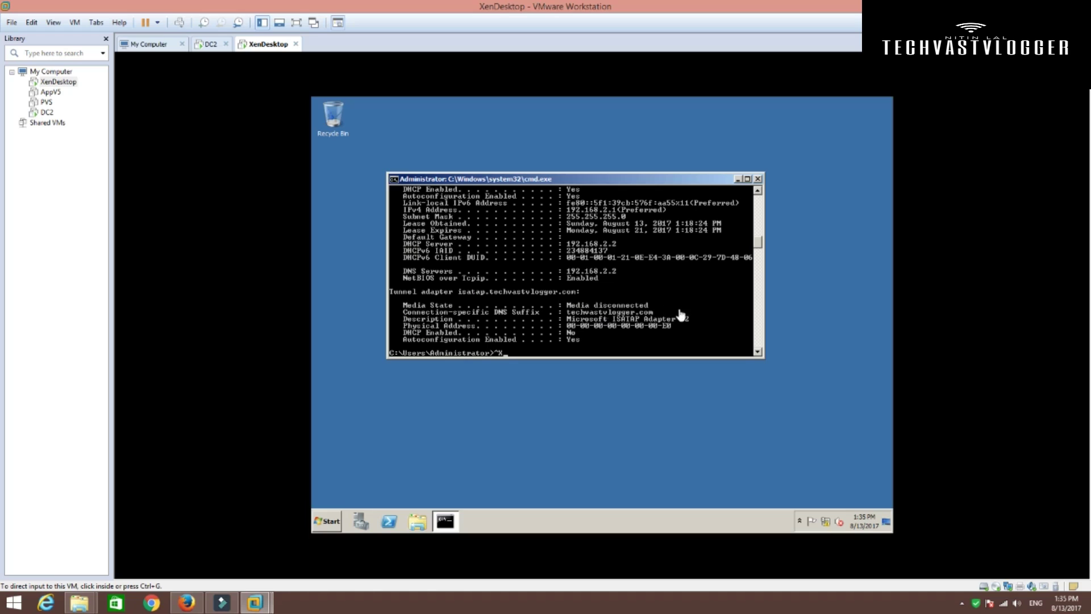
key(BackSpace)
click(612, 607)
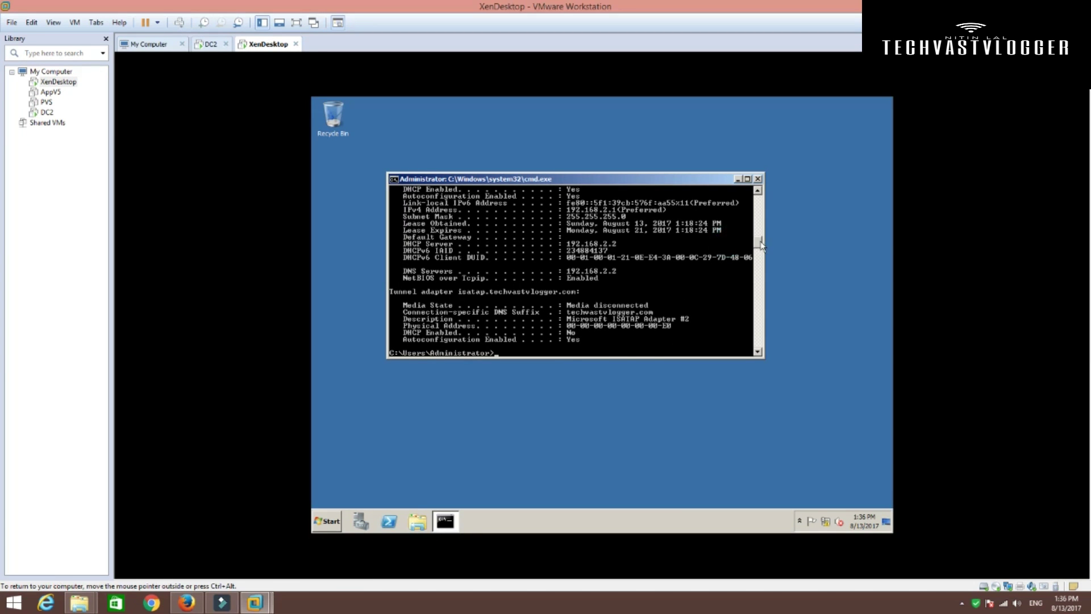
scroll(762, 244, up, 2)
scroll(761, 243, up, 2)
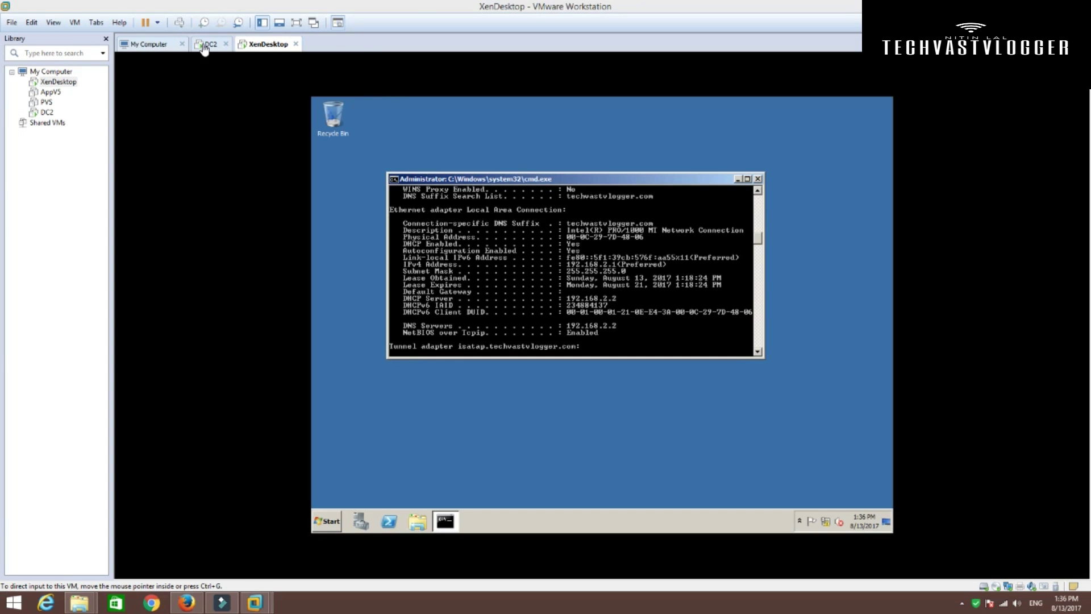
click(208, 44)
click(500, 154)
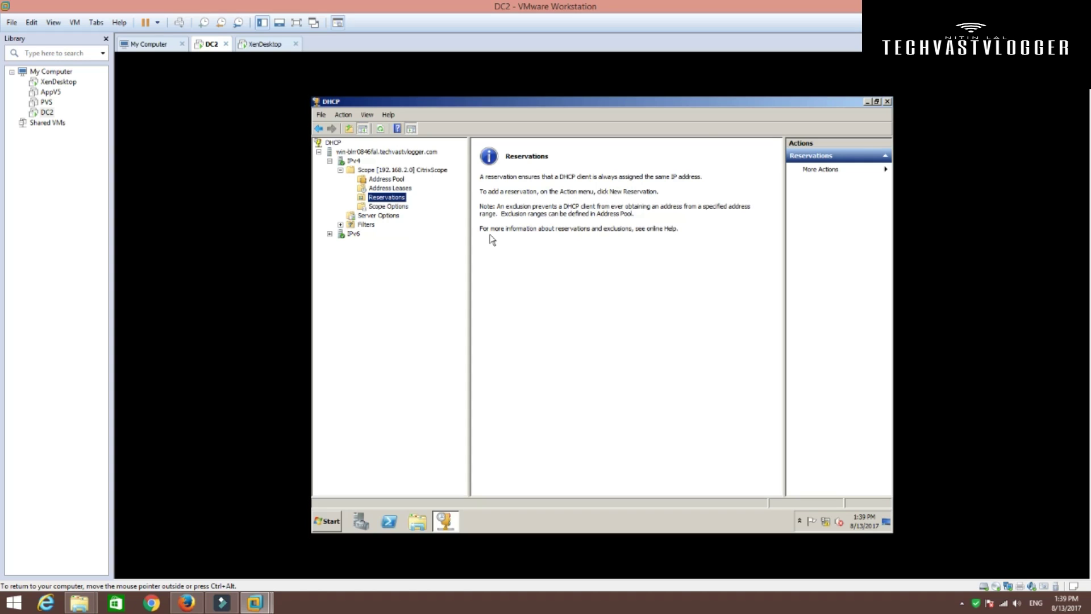
- Begin a new reservation in the scope with the name Xendesktop and IP address 192.168.2.1
right_click(399, 200)
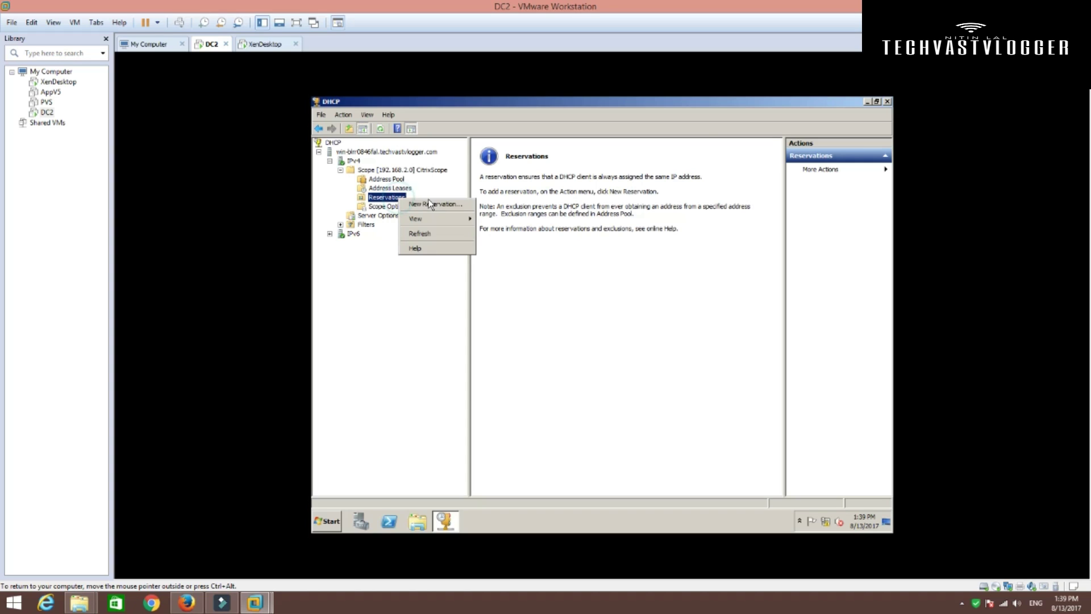
click(438, 206)
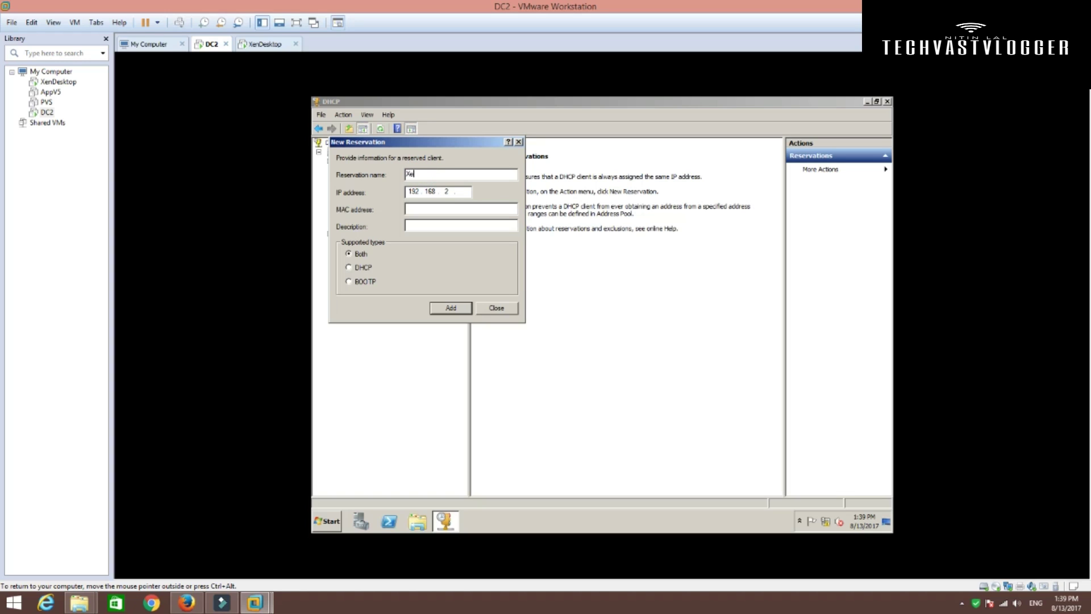
text(esktop)
click(462, 191)
text(1)
click(427, 209)
click(429, 206)
- Copy the MAC address from the XenDesktop virtual machine's advanced network adapter settings into the new reservation on DC2
click(263, 44)
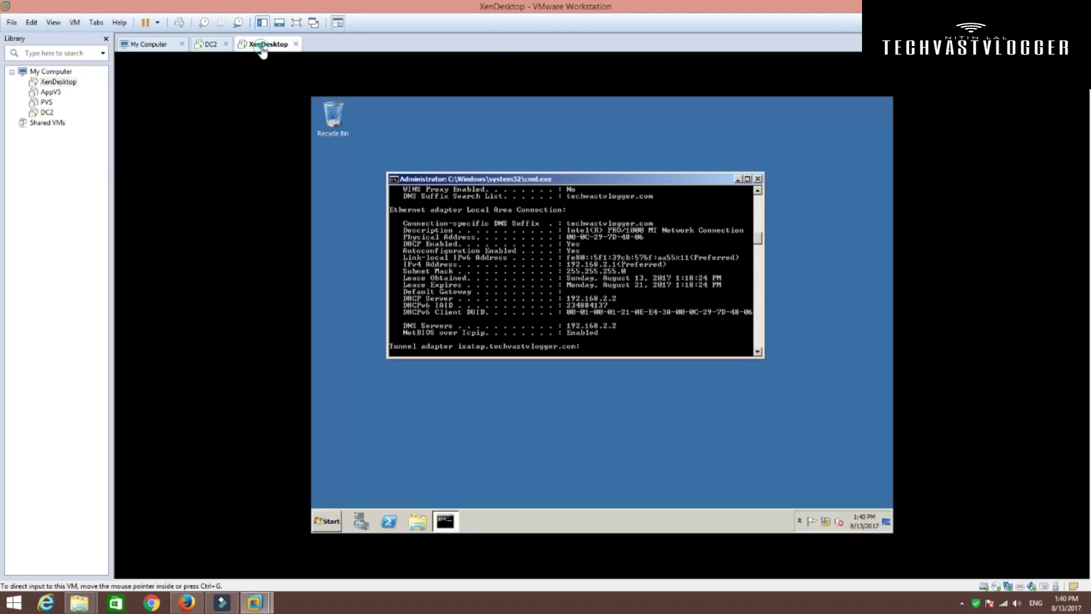
right_click(264, 44)
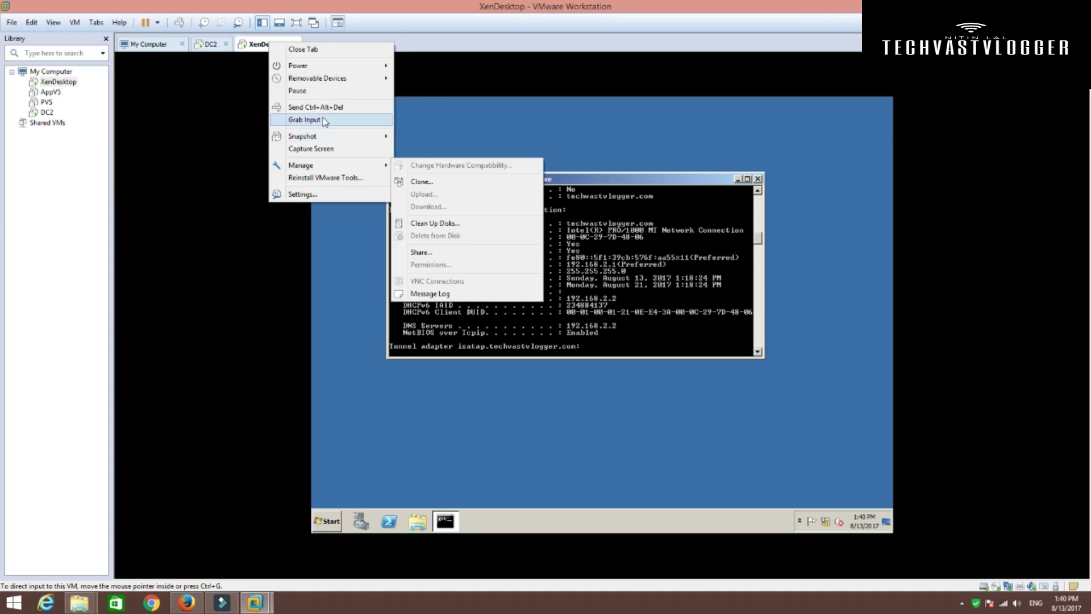
click(304, 194)
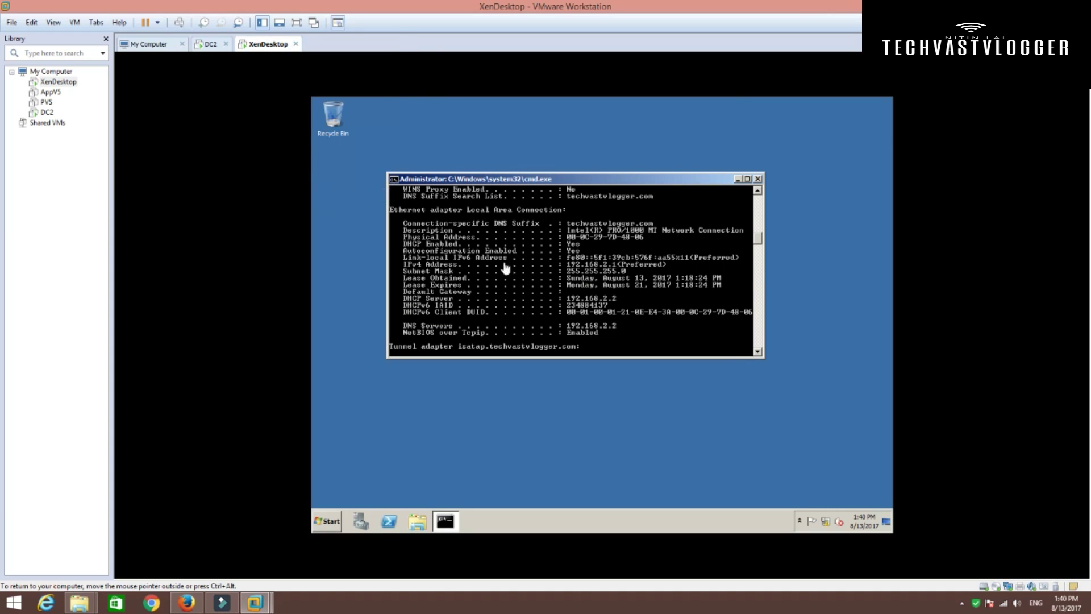
click(397, 214)
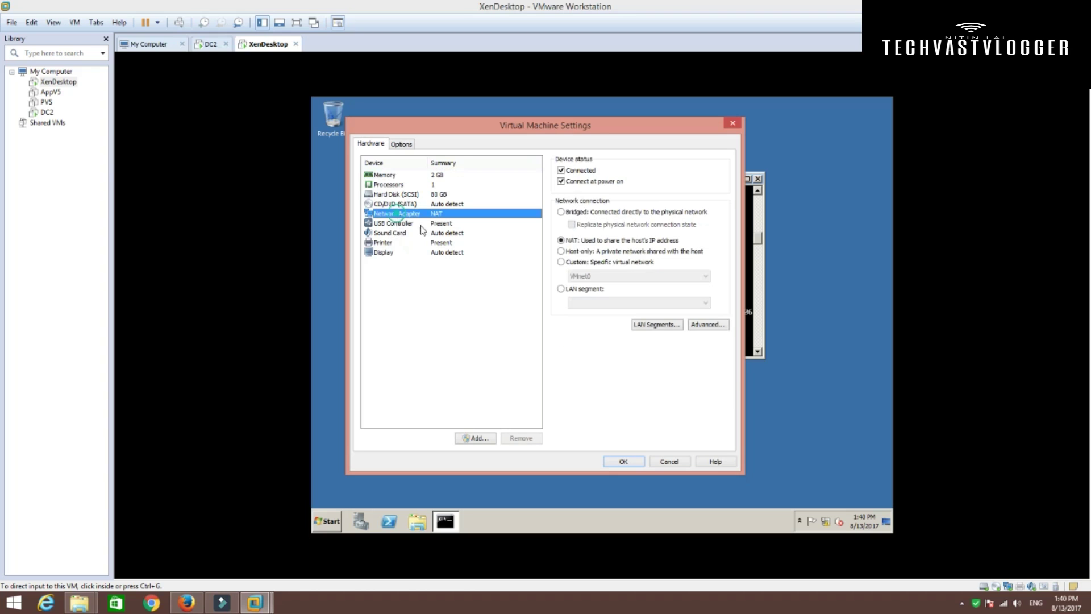
click(707, 324)
drag(549, 358, 479, 358)
key(ctrl+c)
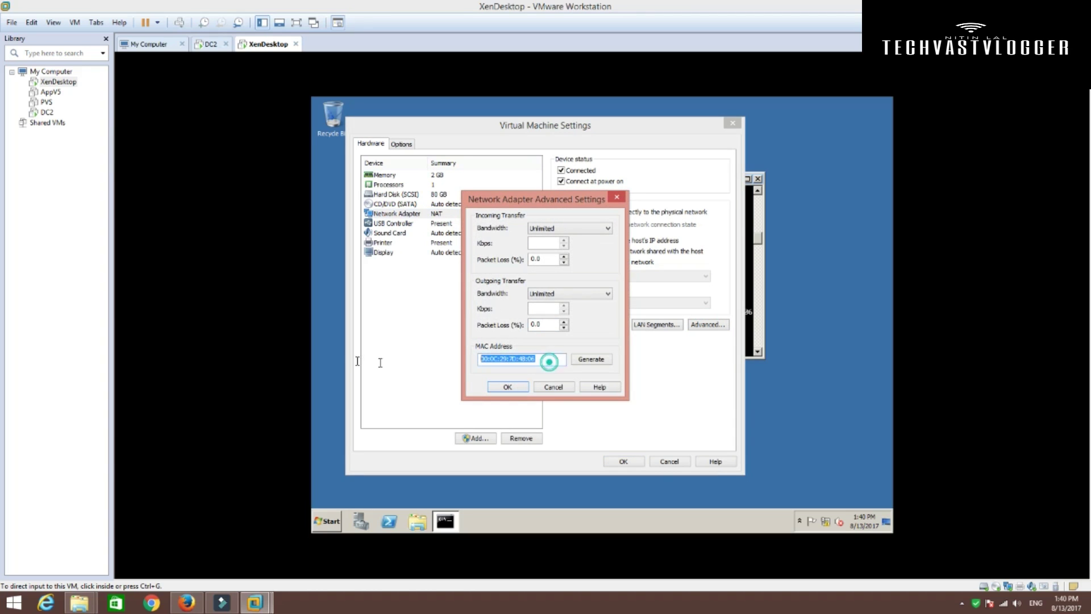
click(554, 387)
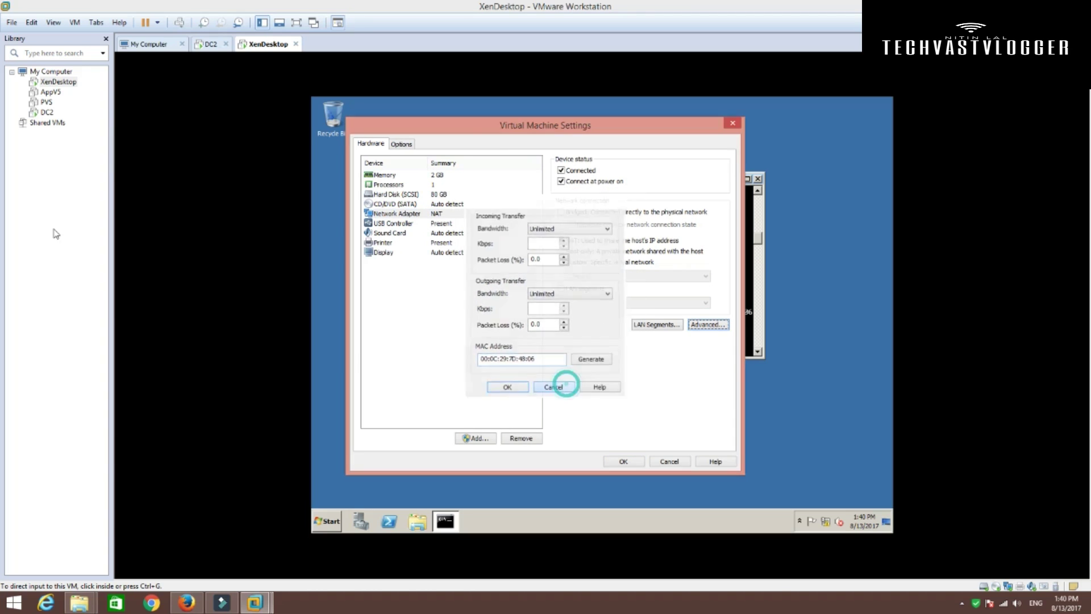
click(674, 462)
click(207, 43)
click(434, 208)
key(ctrl+v)
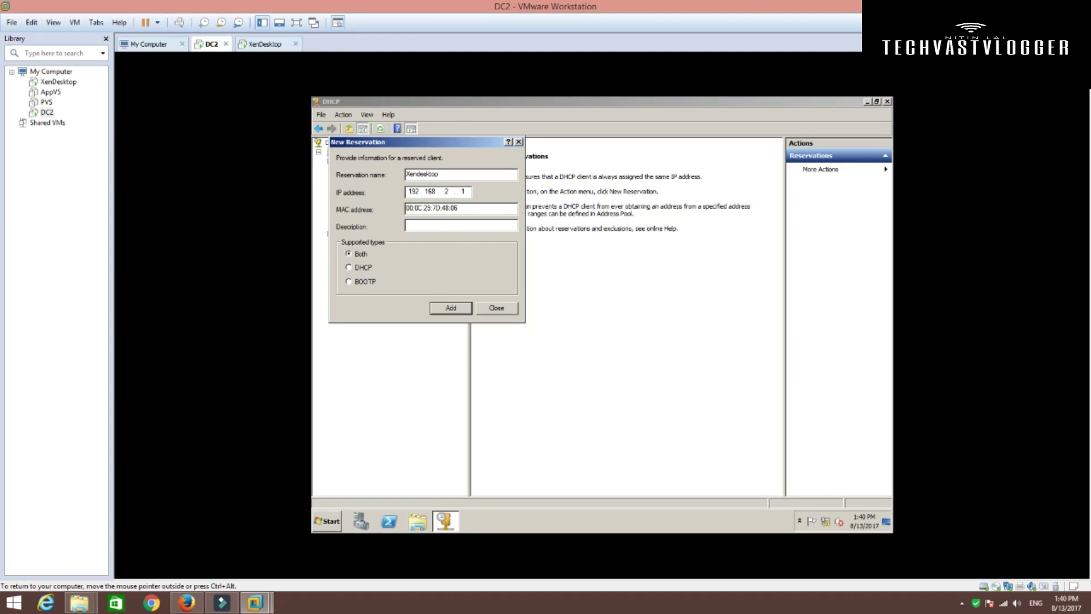
- Remove the colons from the reservation's MAC address and add the Xendesktop reservation to the scope
click(413, 208)
key(BackSpace)
key(Right)
key(Right)
key(Right)
key(BackSpace)
key(Right)
key(Right)
key(Right)
key(BackSpace)
key(Right)
key(Right)
key(Right)
key(BackSpace)
key(BackSpace)
click(450, 309)
click(503, 306)
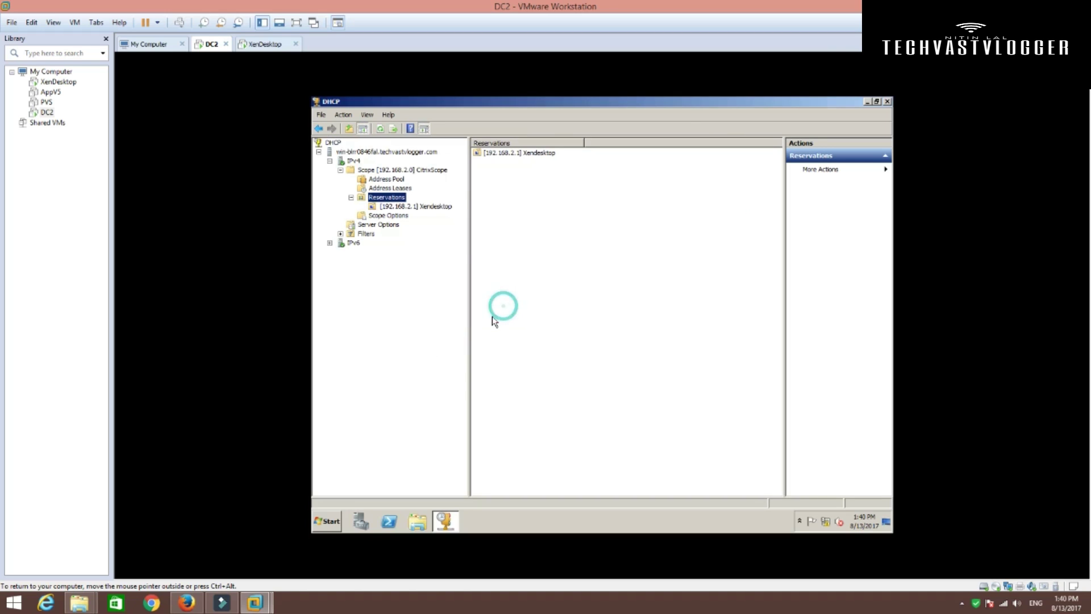
click(514, 153)
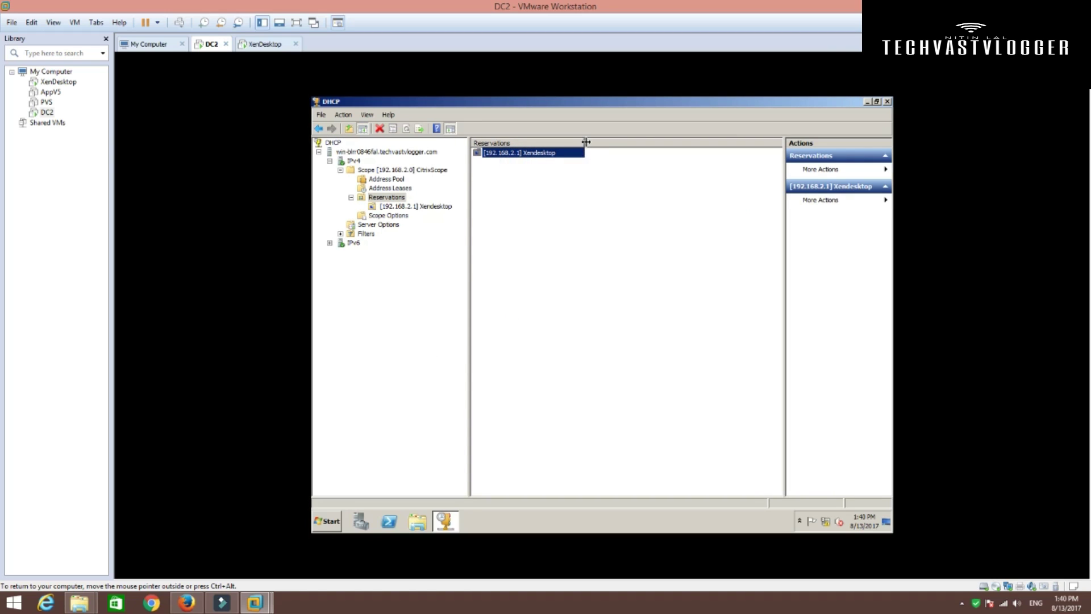
double_click(585, 142)
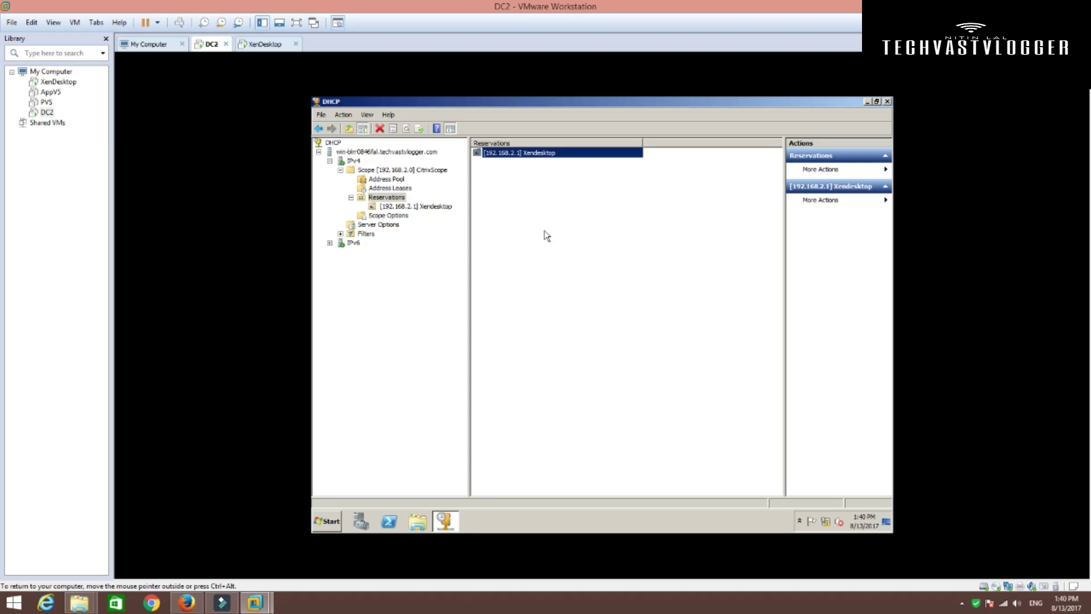
- Examine the configurable options under Scope Options, including 003 Router and 004 Time Server, and cancel the dialog
click(375, 216)
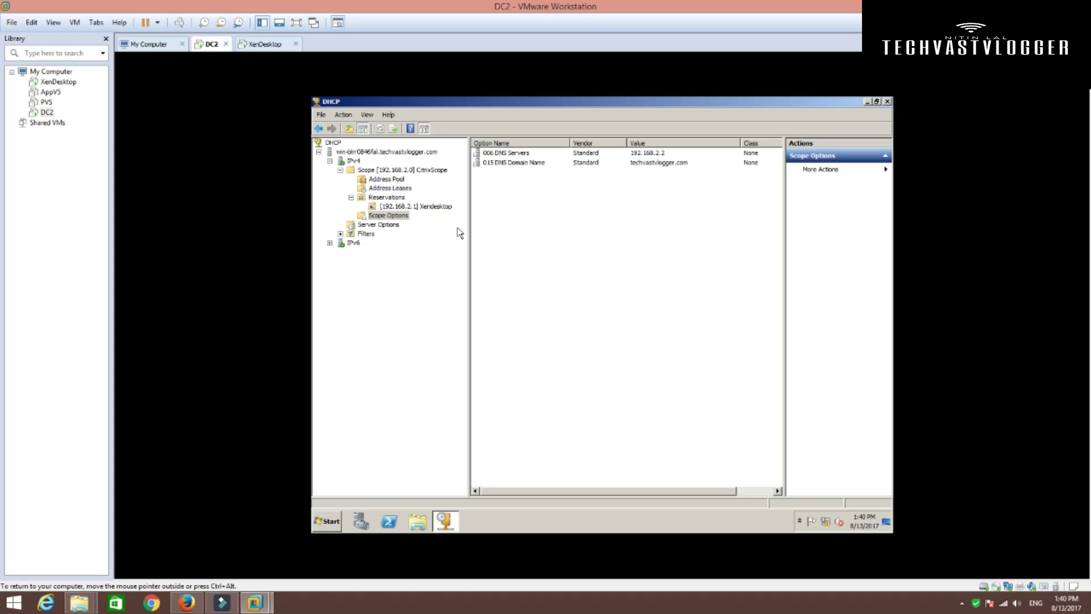
right_click(580, 196)
click(614, 202)
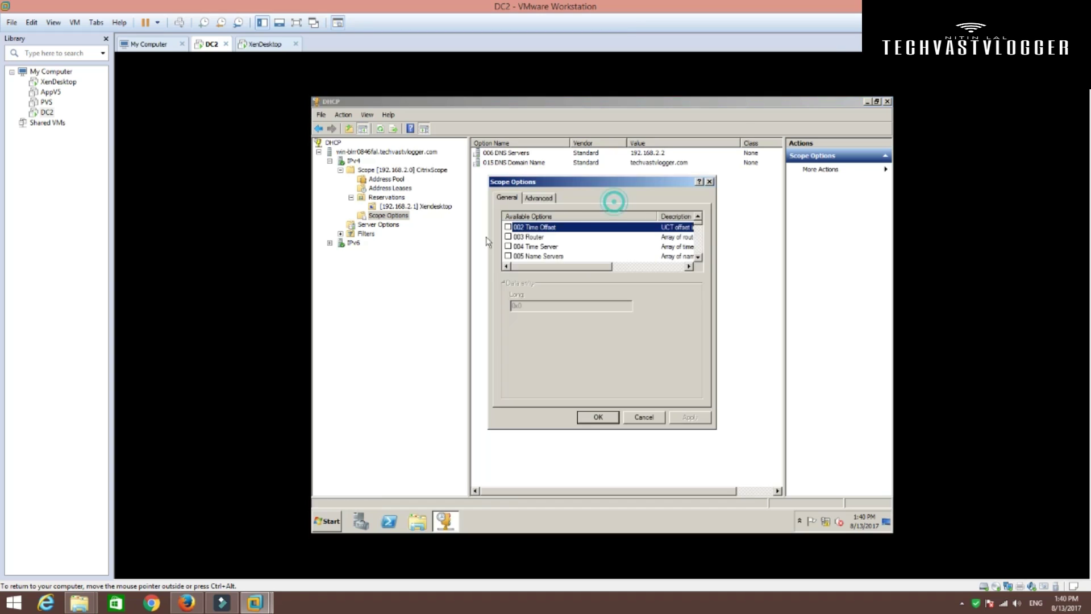
click(530, 237)
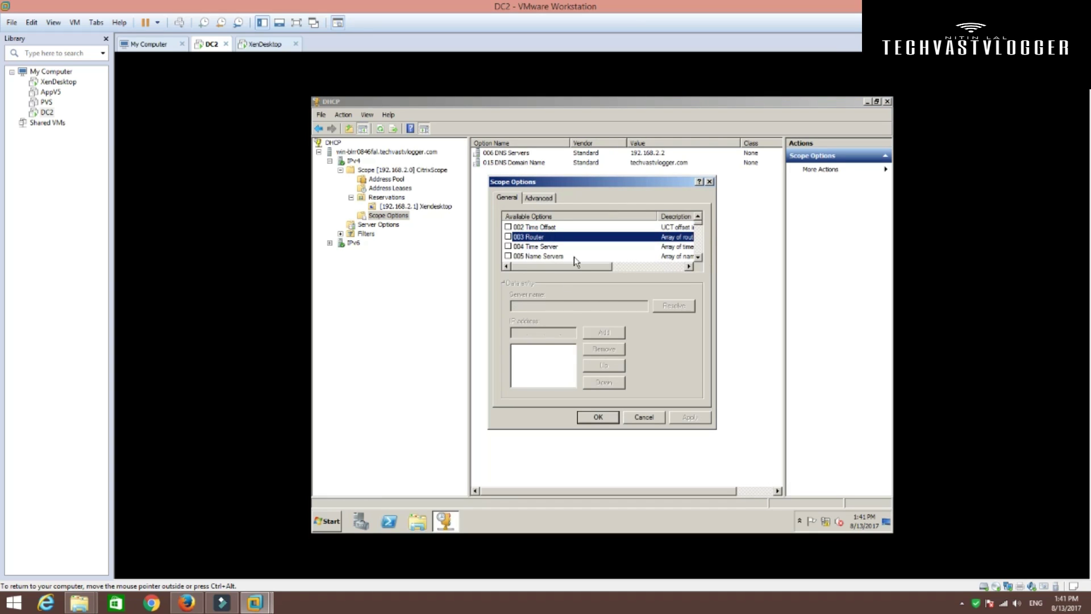
click(549, 246)
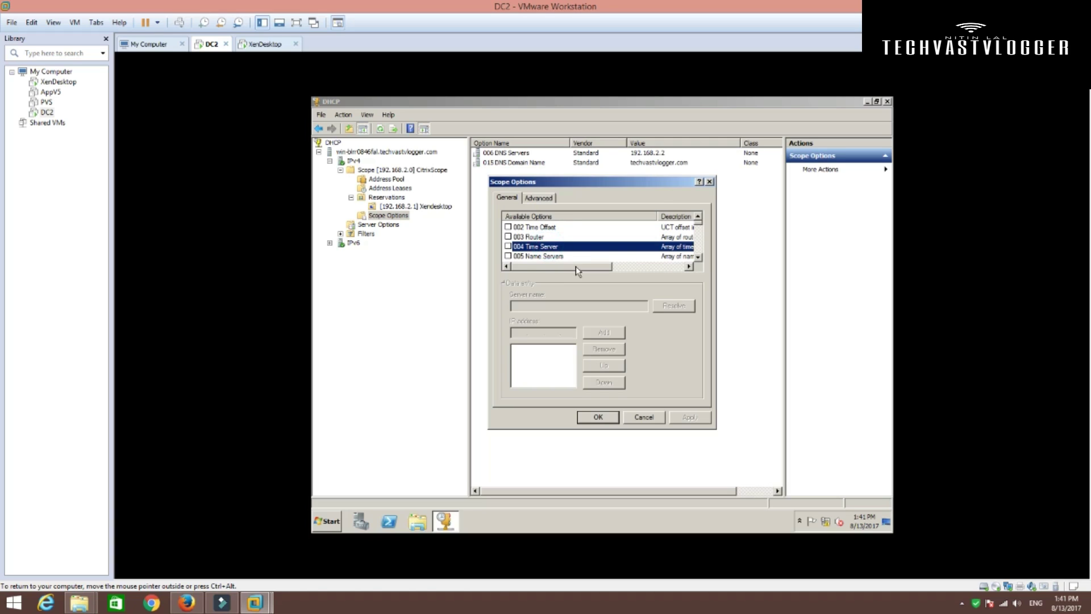
click(698, 257)
click(698, 256)
click(555, 247)
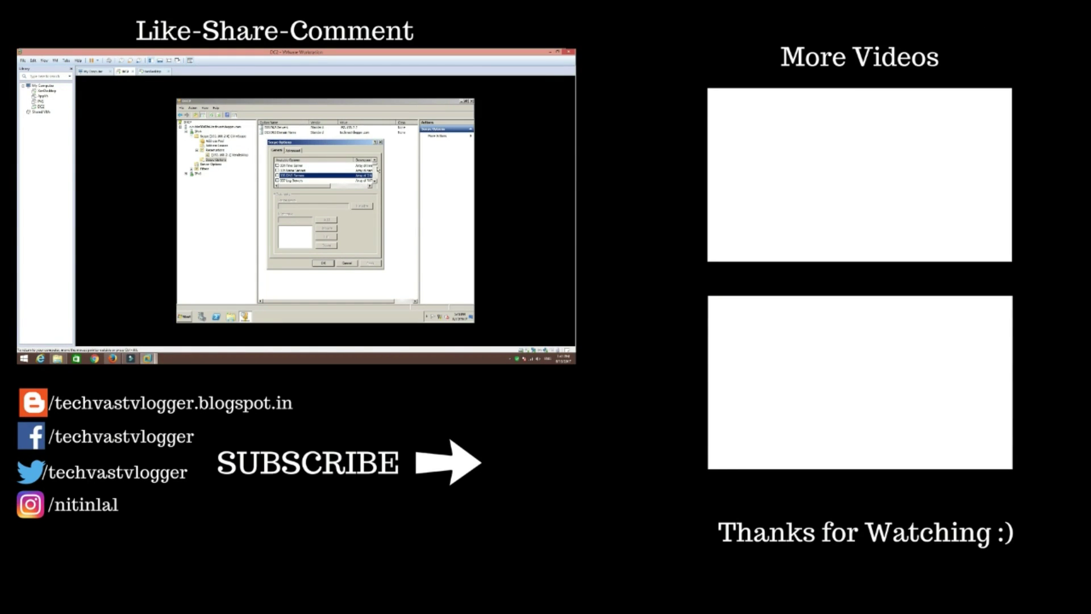
click(346, 264)
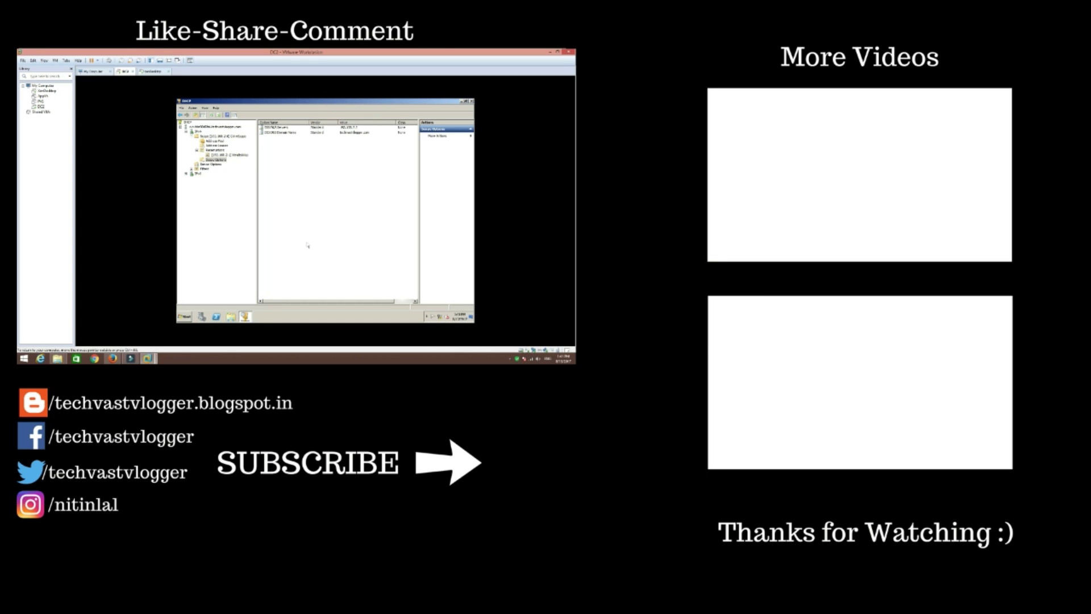